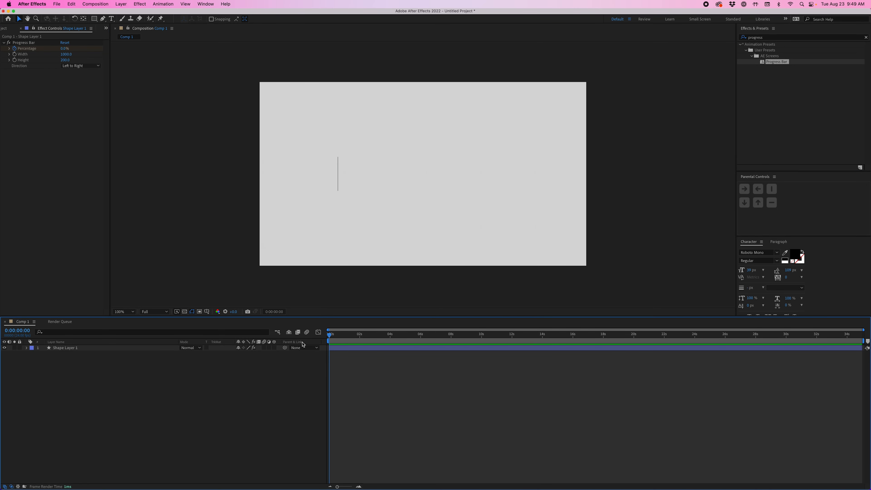
Step: Scrub through the progress bar animation and reveal the Percentage keyframes of Shape Layer 1
drag(331, 338, 378, 342)
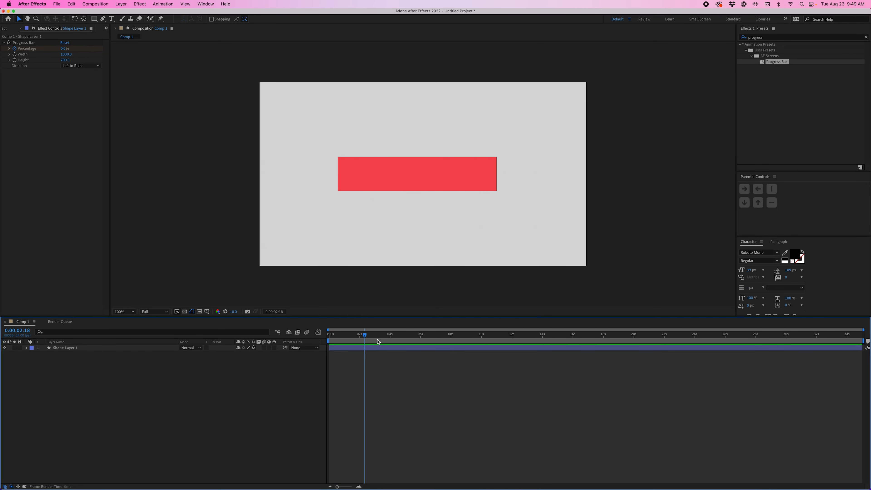
click(379, 347)
key(u)
click(340, 341)
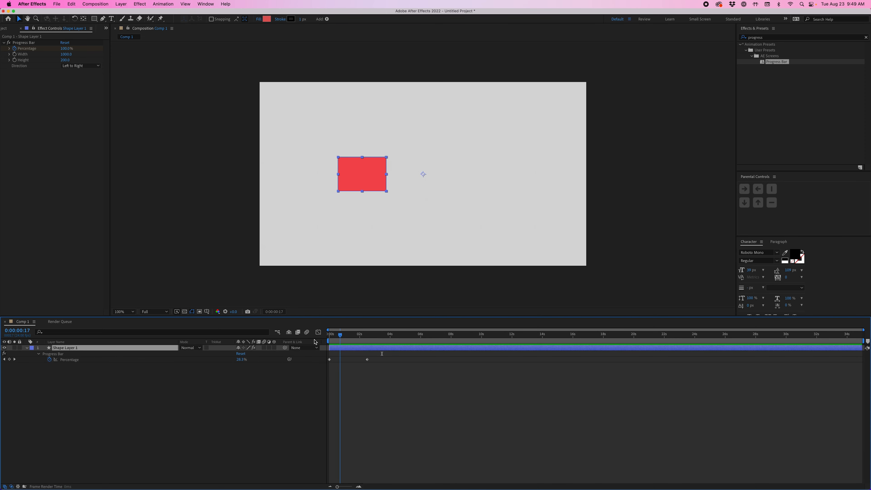
drag(315, 342, 370, 345)
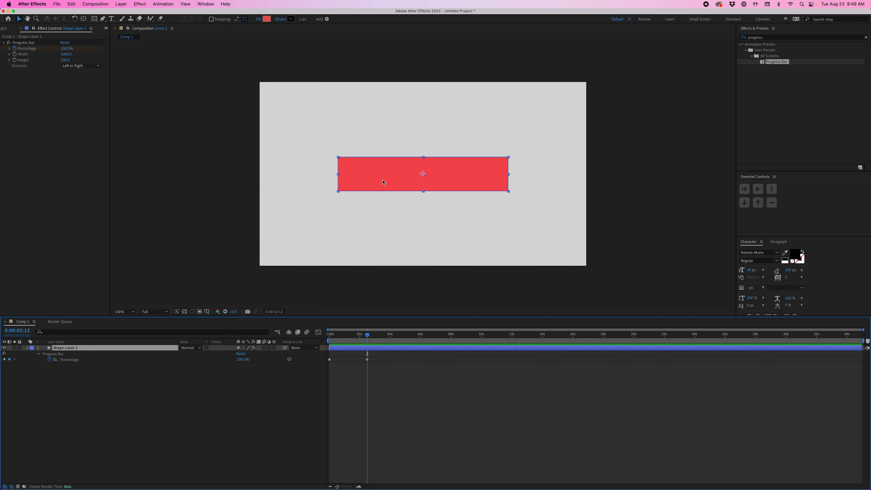
Step: Set the progress bar's width to 992 and its height to 50
drag(65, 54, 65, 55)
click(68, 60)
text(50)
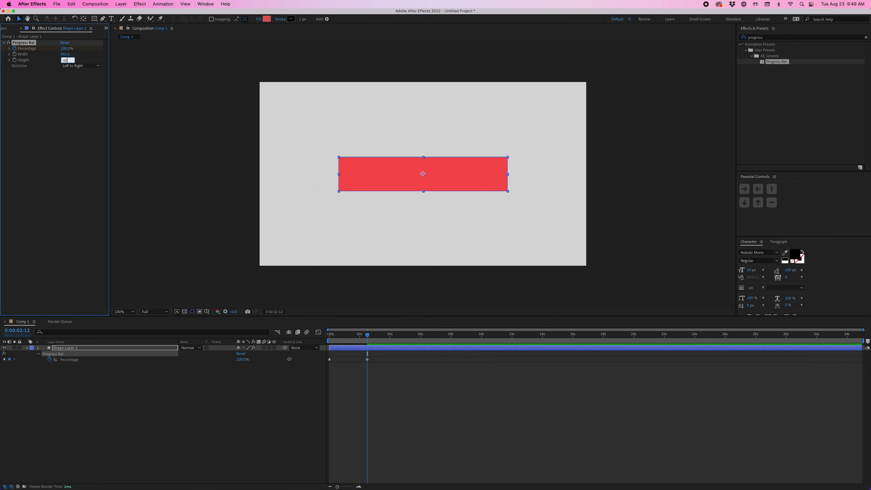
key(Return)
click(400, 418)
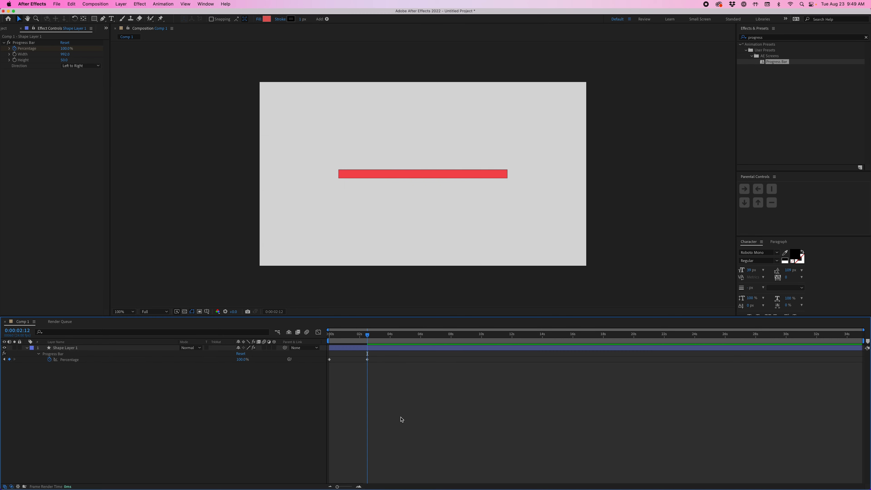
Step: Try the Right to Left direction on the partly filled bar, and set it back to Left to Right
drag(367, 339, 348, 338)
click(355, 350)
click(80, 65)
click(82, 80)
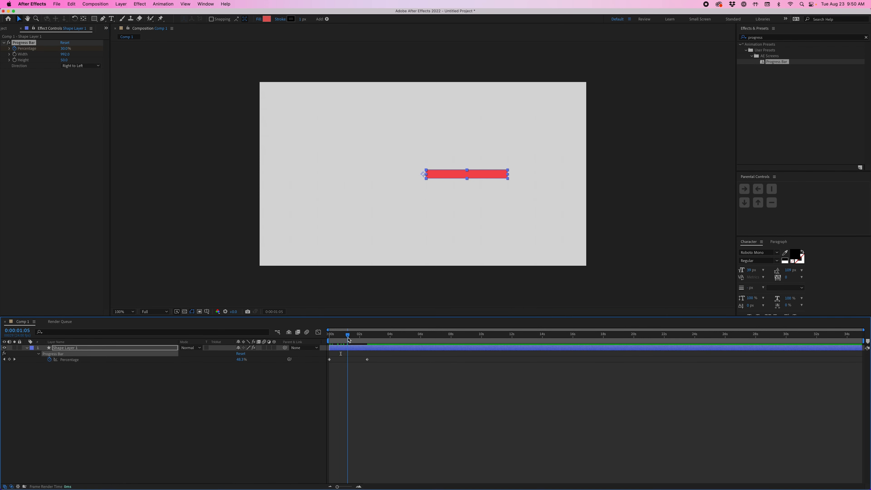
click(82, 65)
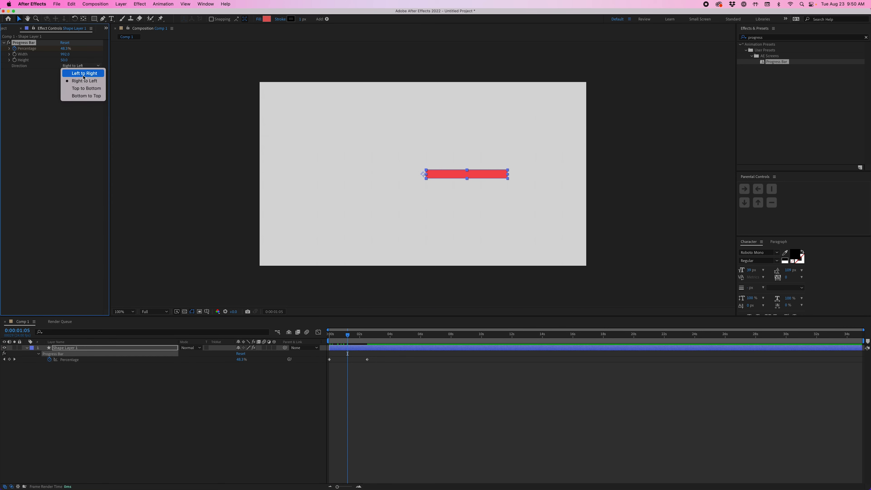
click(83, 74)
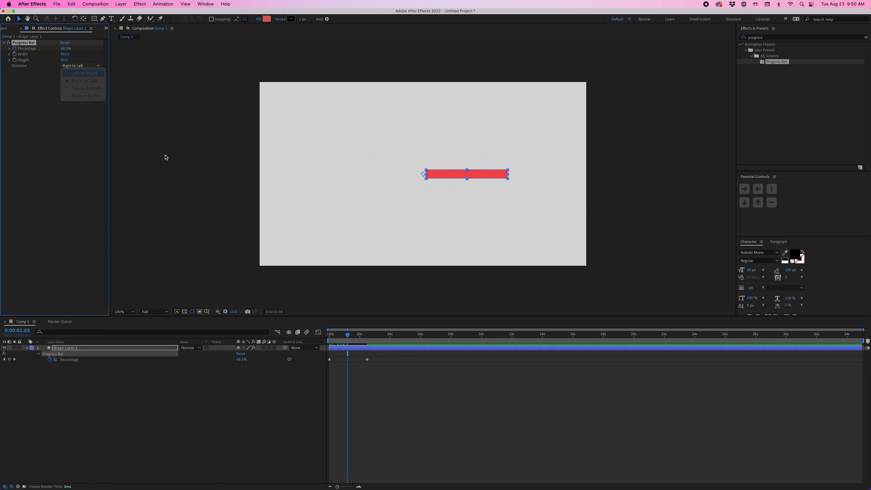
Step: Play the progress bar animation from the start, and scrub the time back to 0:00:01:13
click(402, 384)
key(Home)
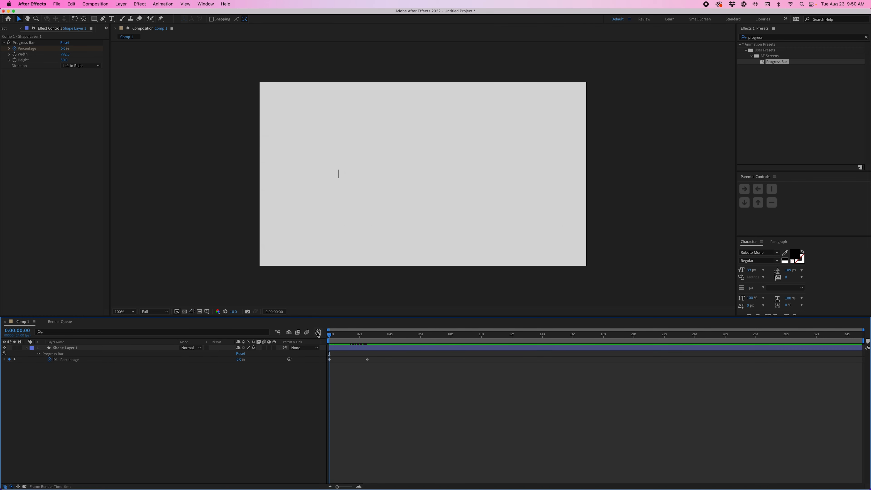
key(space)
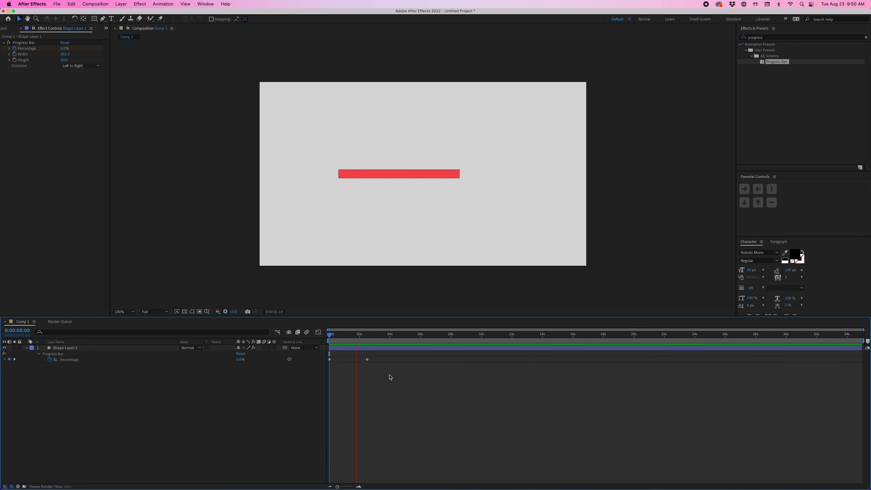
key(space)
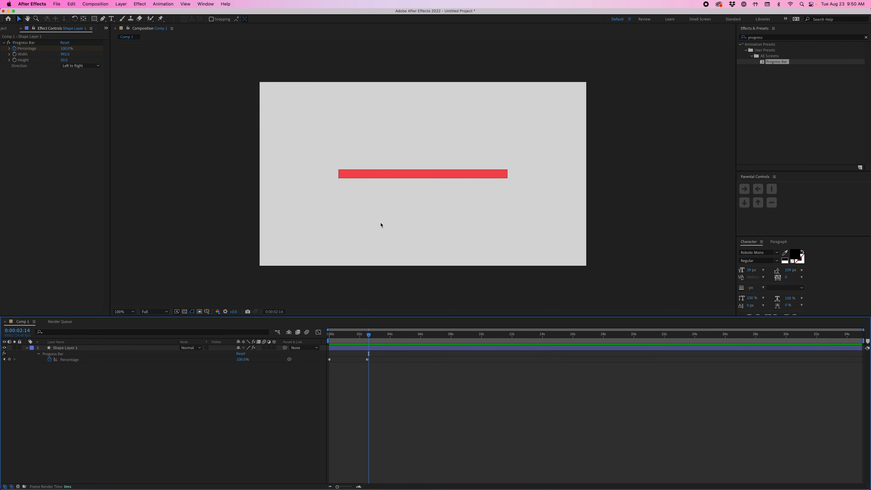
scroll(439, 179, up, 1)
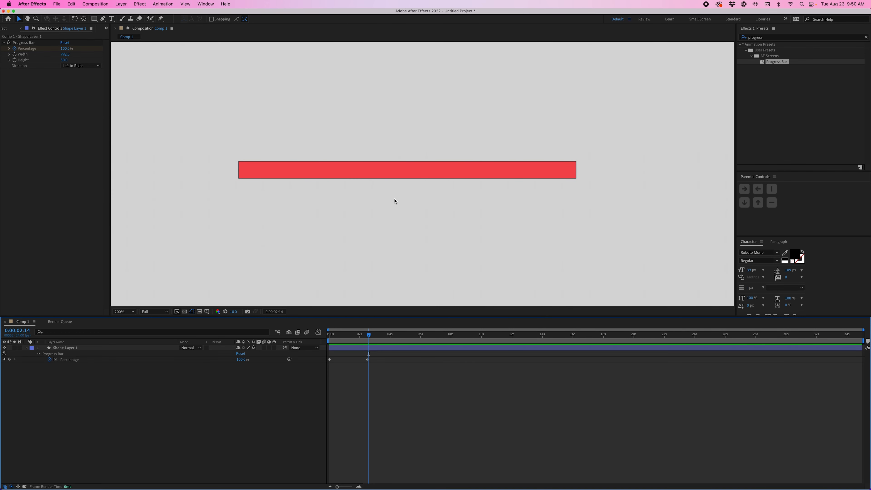
click(101, 348)
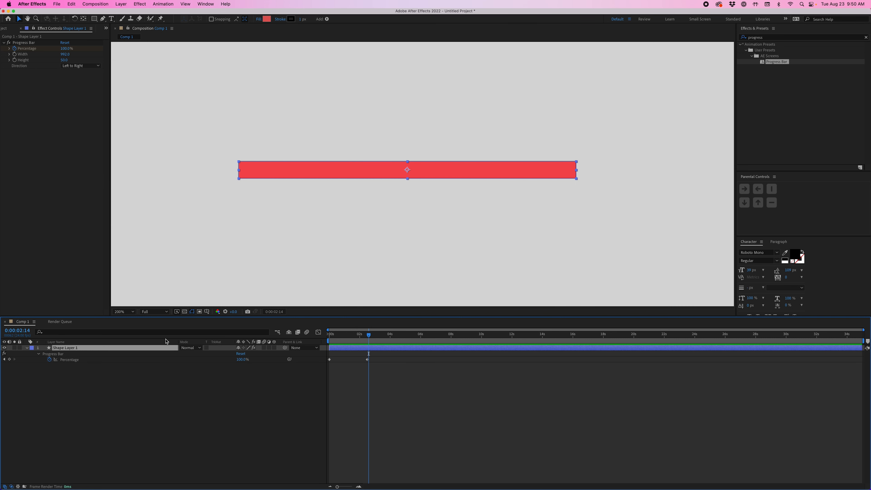
drag(368, 335, 350, 336)
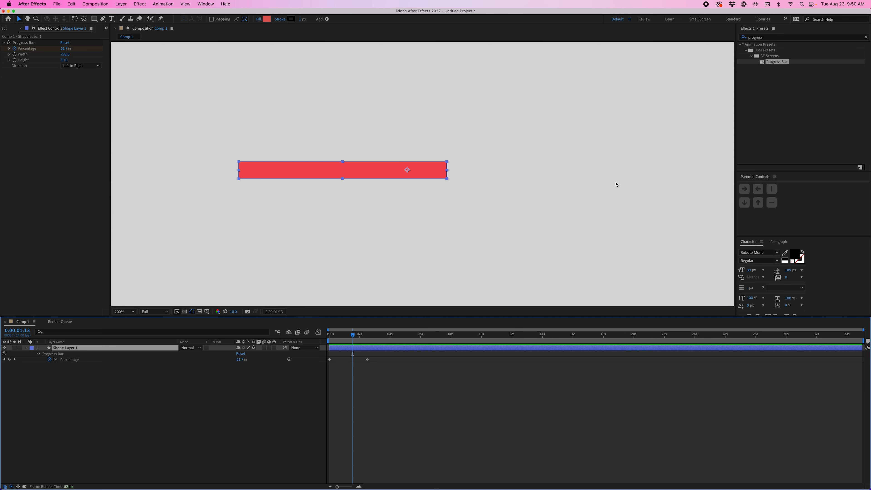
click(338, 439)
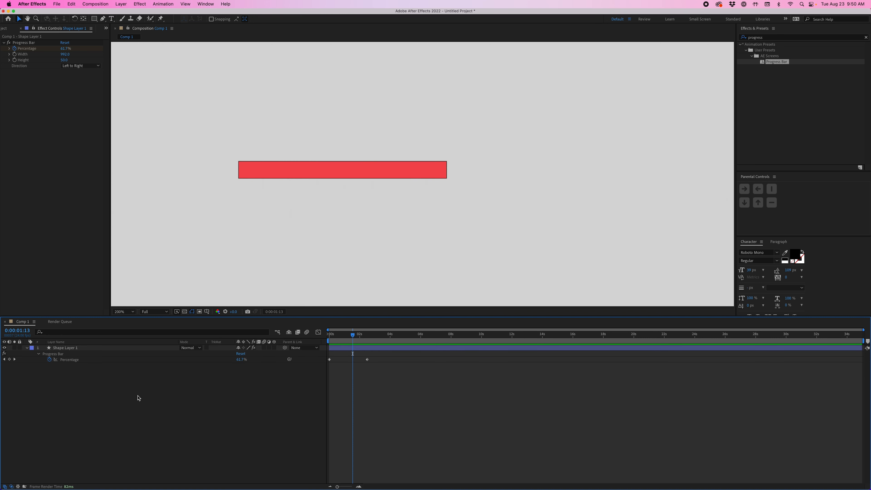
Step: Rename Shape Layer 1 as "progress" and duplicate the layer
click(105, 348)
key(Return)
text(progress)
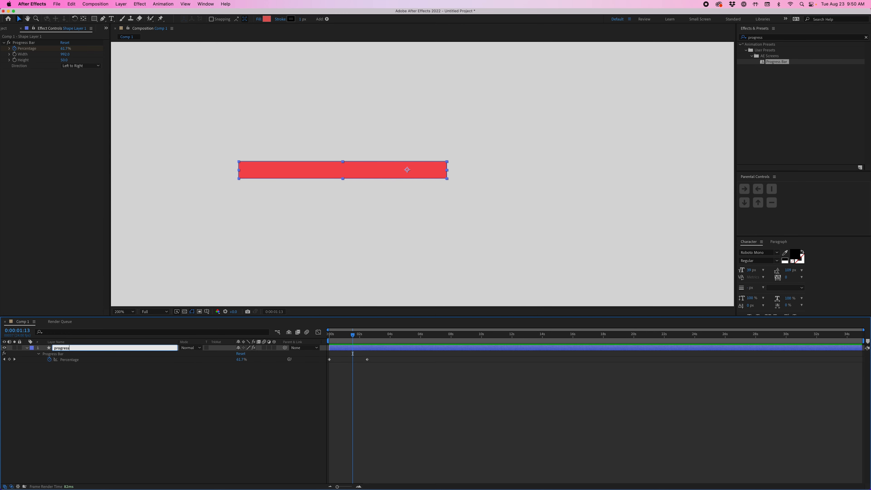
key(Return)
key(ctrl+d)
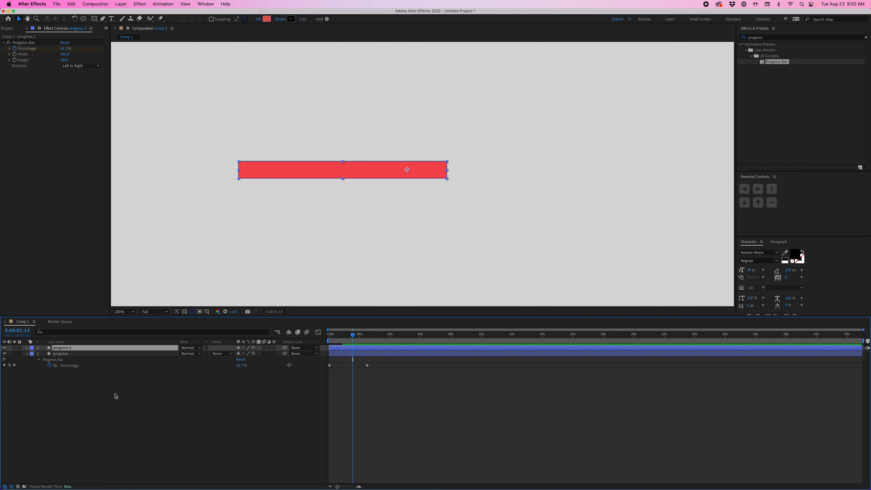
Step: Move the duplicated layer below the progress layer and rename it "base"
drag(86, 347, 84, 369)
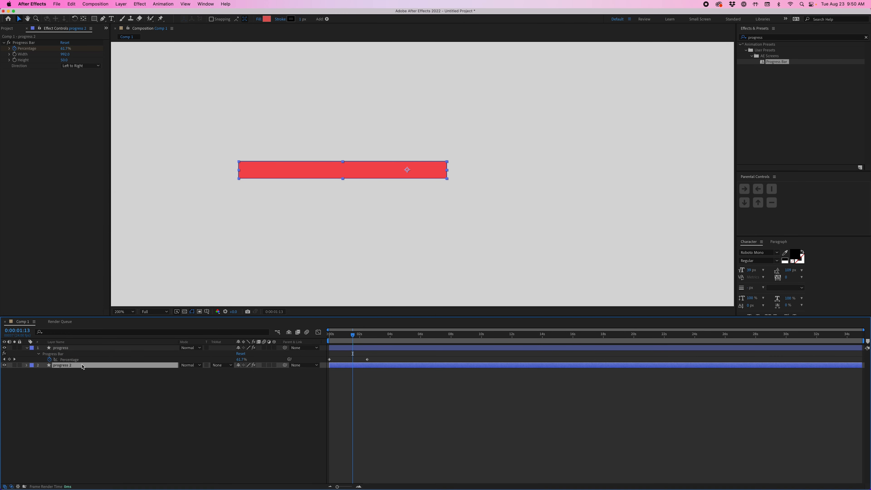
key(Return)
text(base)
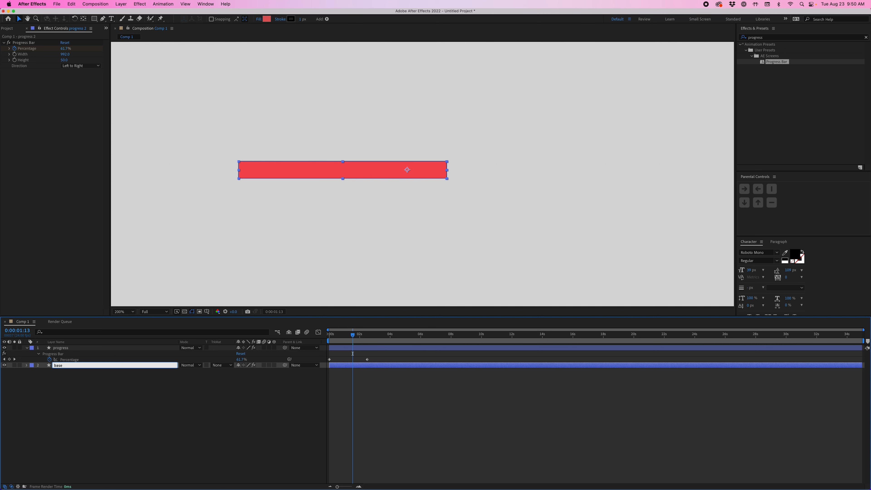
key(Return)
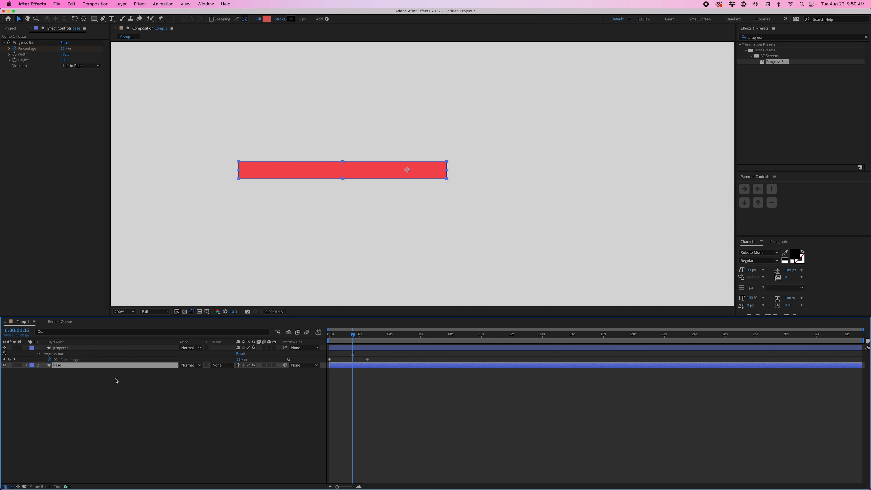
Step: Remove the Percentage keyframes from the base layer, keeping its bar filled at 100%
key(u)
click(323, 405)
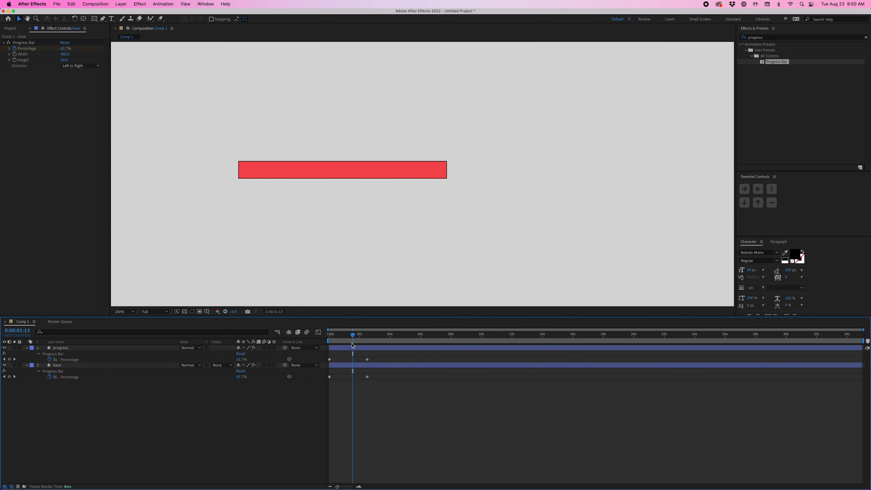
drag(349, 339, 321, 382)
key(Delete)
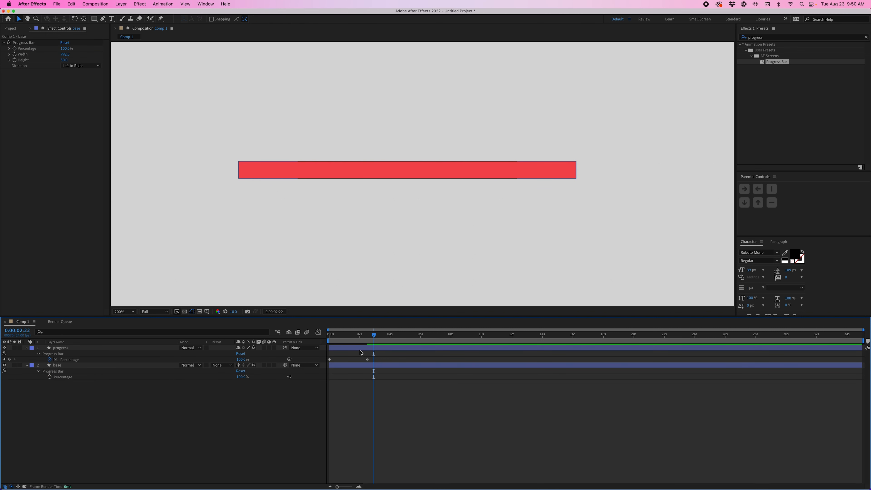
drag(371, 340, 355, 341)
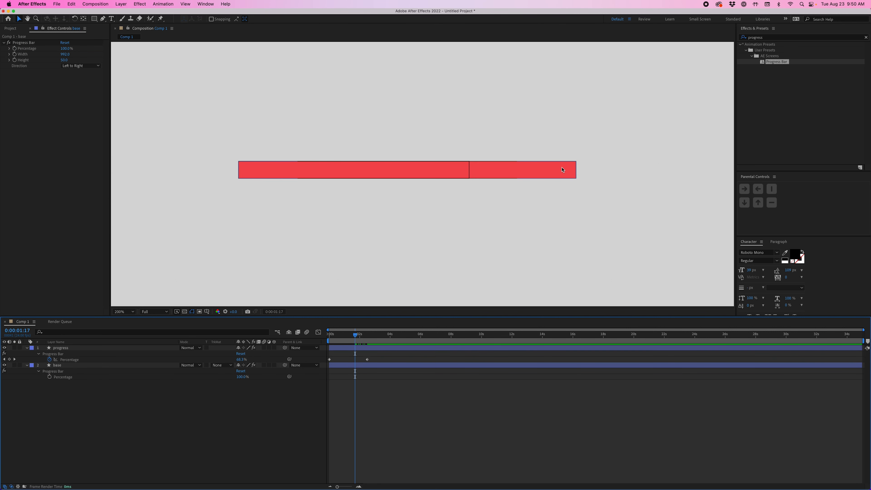
Step: Change the base layer's fill color to white
click(448, 366)
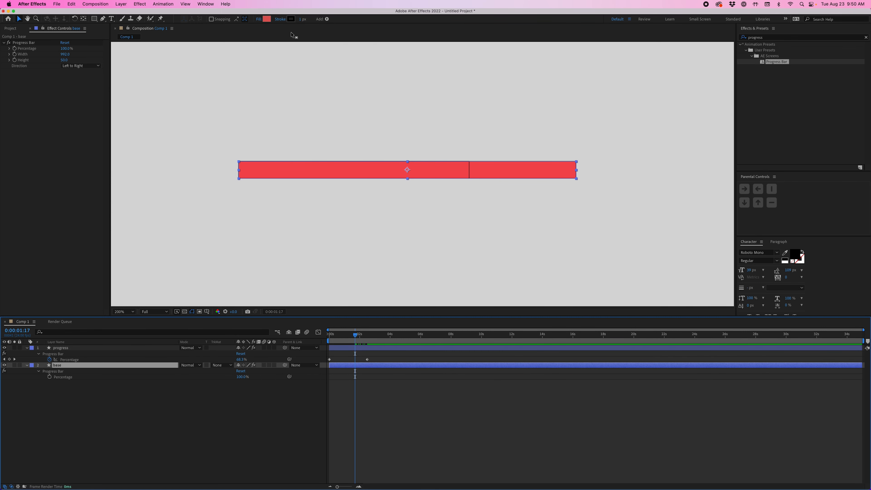
click(267, 19)
click(504, 175)
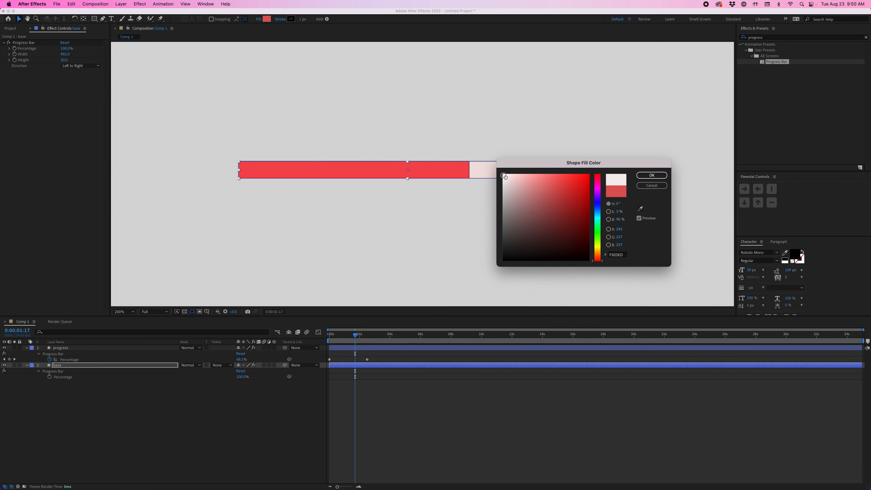
click(651, 175)
click(407, 380)
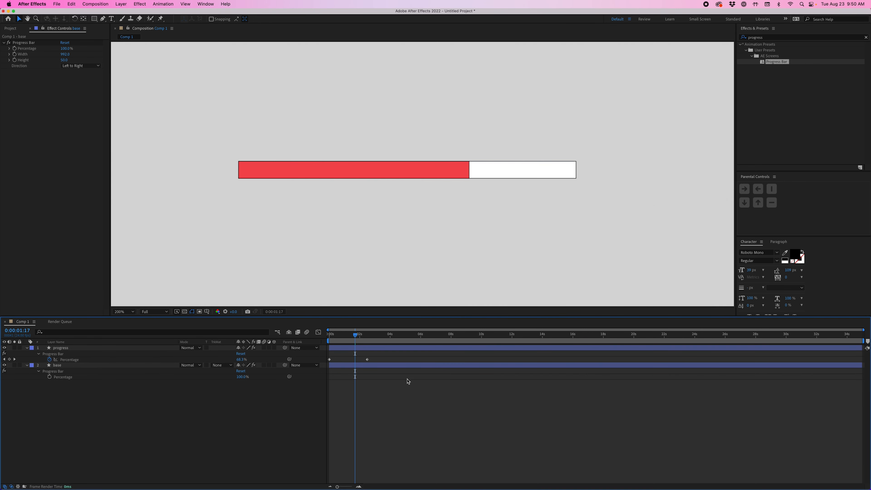
Step: Play the red bar filling over the white base from the start, and scrub back to 0:00:01:06
drag(355, 335, 329, 341)
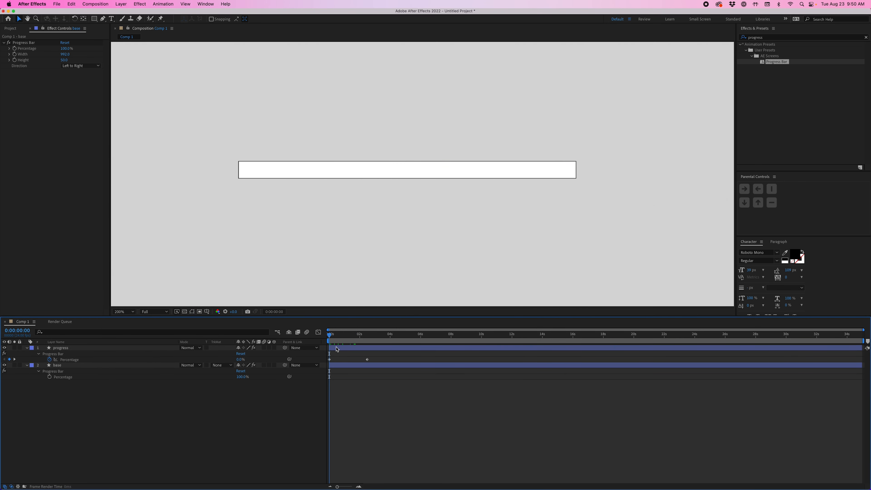
key(space)
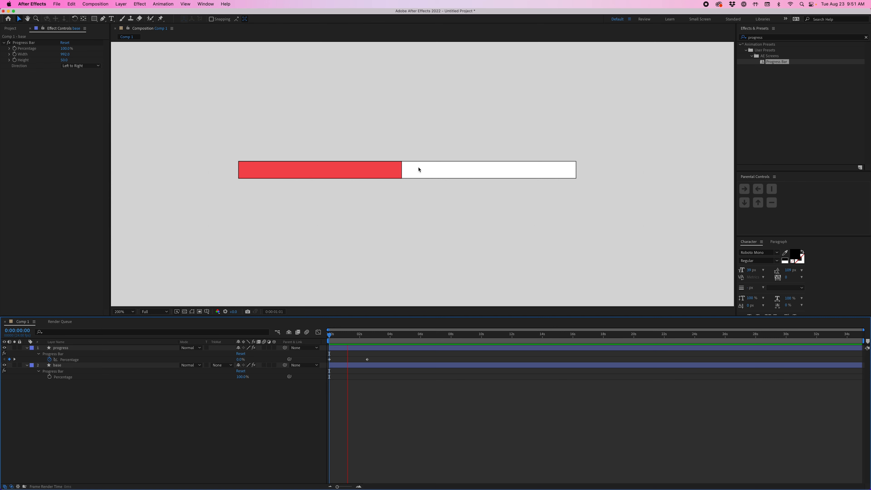
key(space)
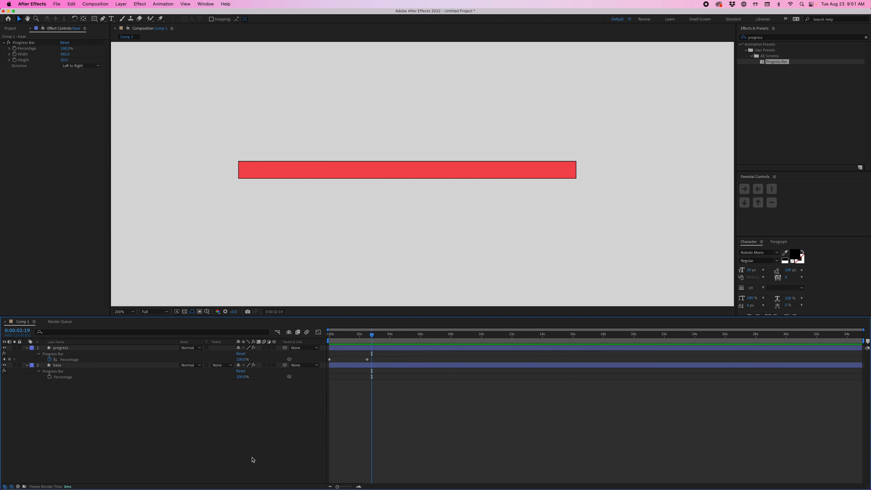
drag(355, 334, 348, 334)
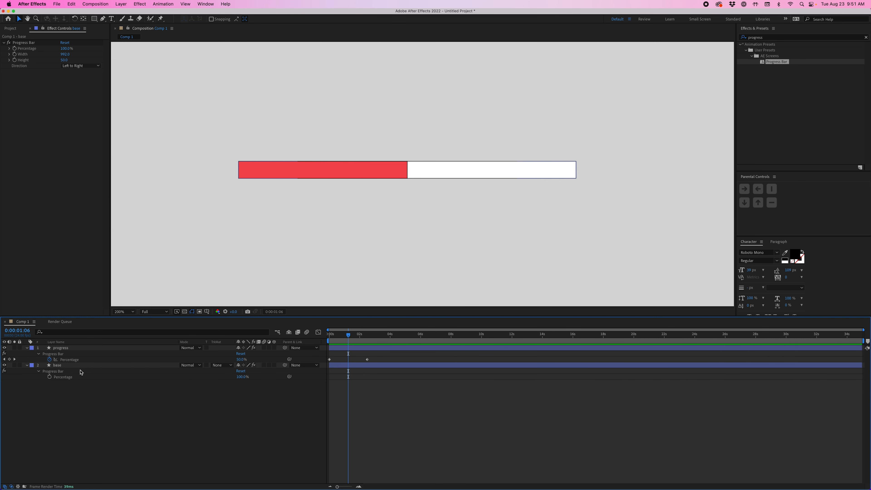
Step: Add Round Corners to the base layer's contents and increase the radius to fully round the bar's ends
click(72, 364)
key(super+shift+a)
click(28, 365)
click(28, 365)
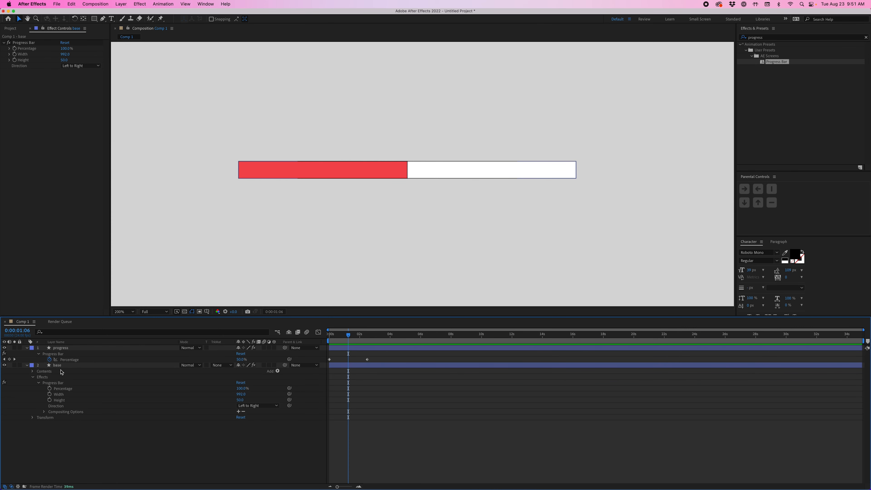
click(278, 370)
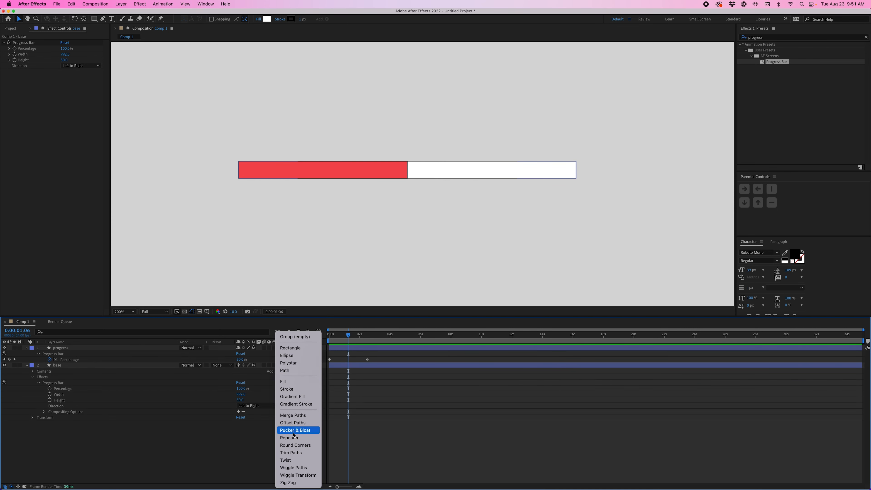
click(295, 445)
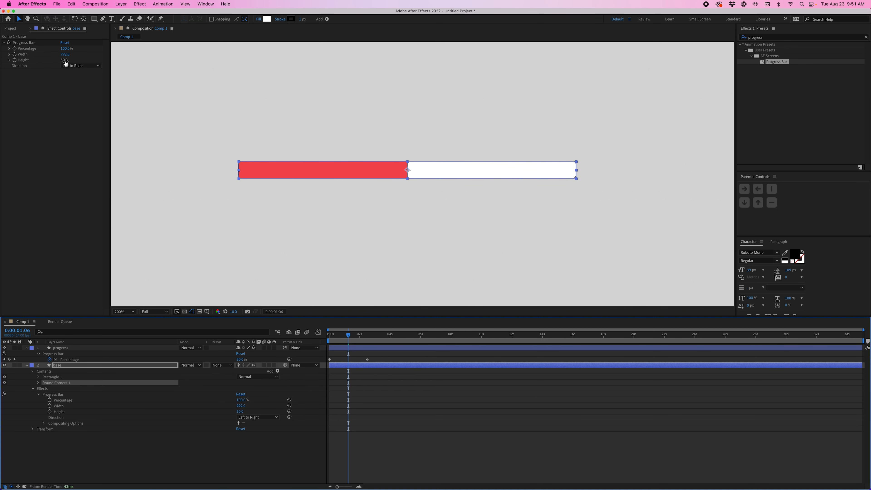
click(38, 383)
click(242, 389)
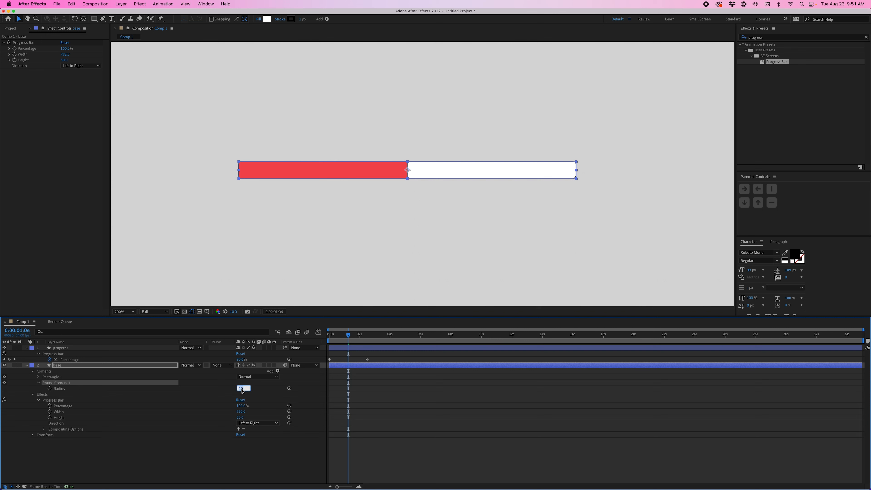
key(Return)
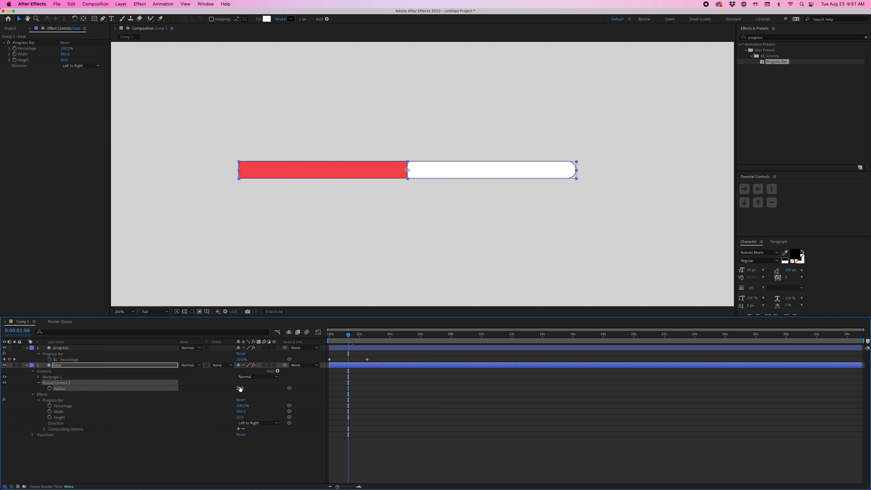
Step: Duplicate the base layer, place the copy directly above the progress layer, and name it mask
click(511, 400)
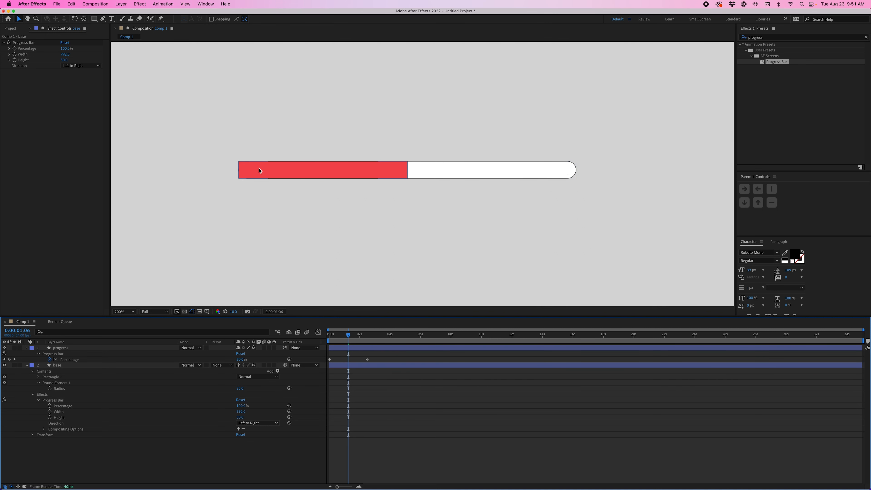
click(79, 348)
click(80, 348)
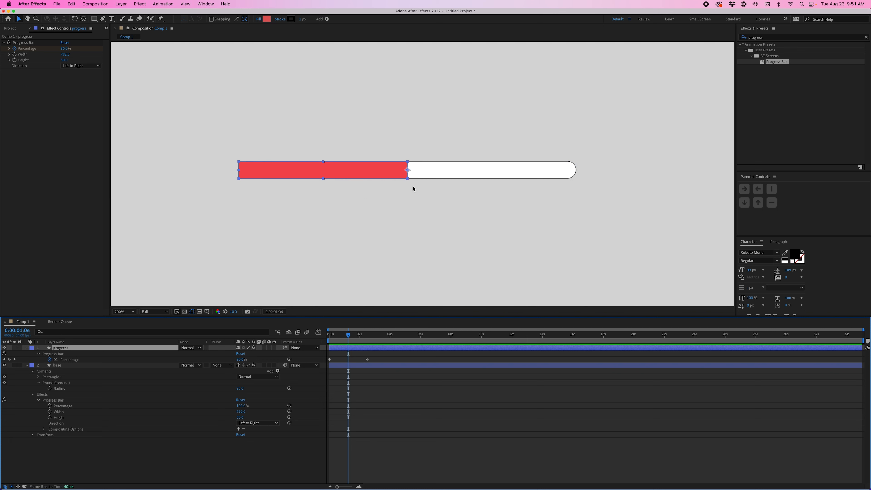
click(394, 368)
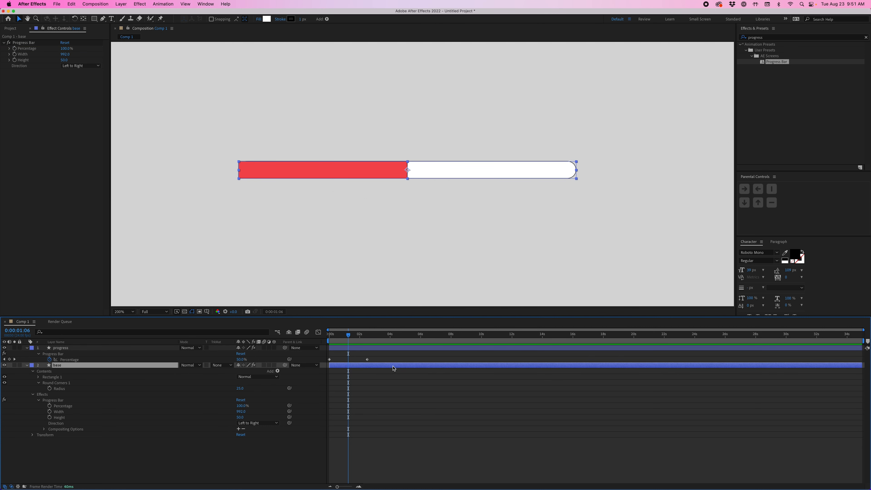
key(super+d)
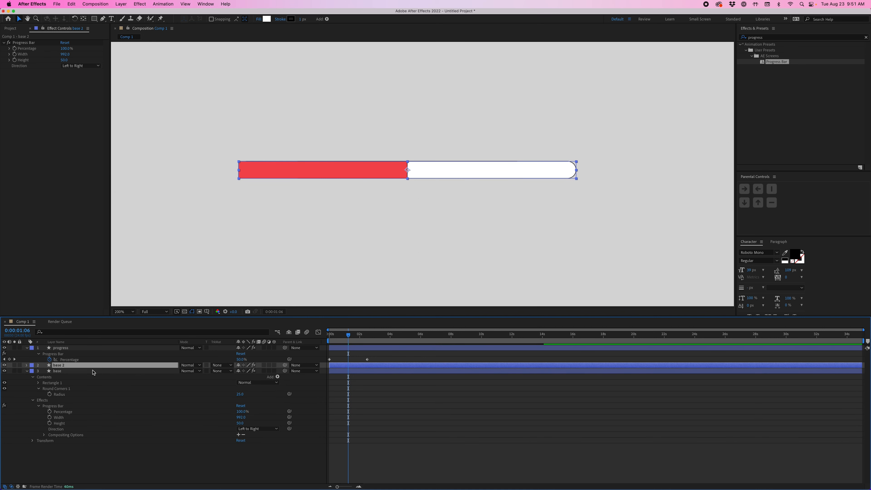
drag(72, 366, 73, 349)
key(Return)
text(mask)
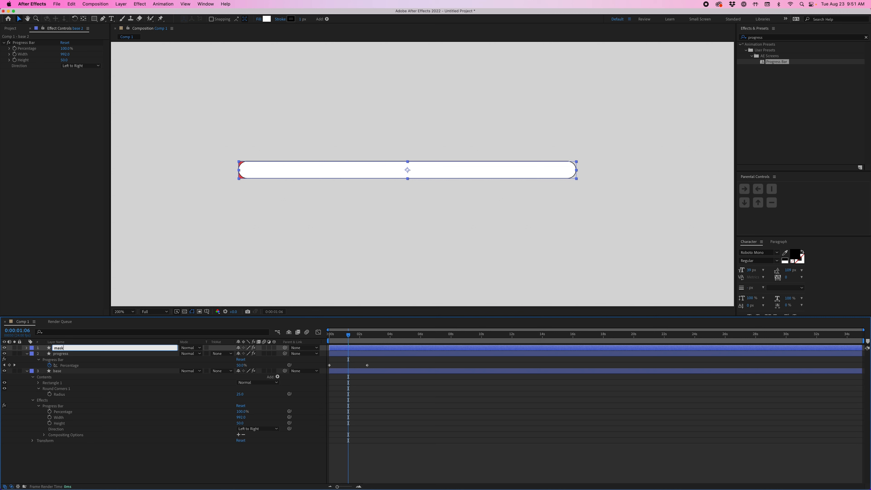
key(Return)
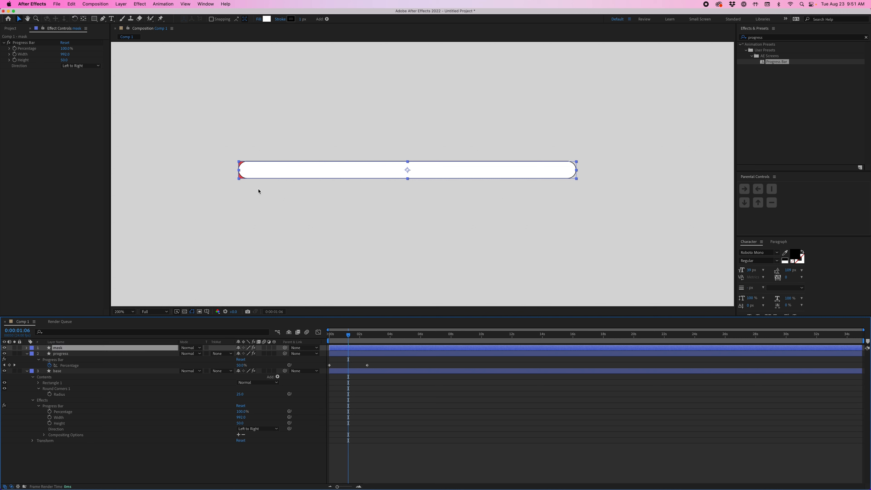
Step: Set the progress layer's track matte to Alpha Matte "mask" and scrub to 0:00:02:04 to check the rounded fill
click(130, 355)
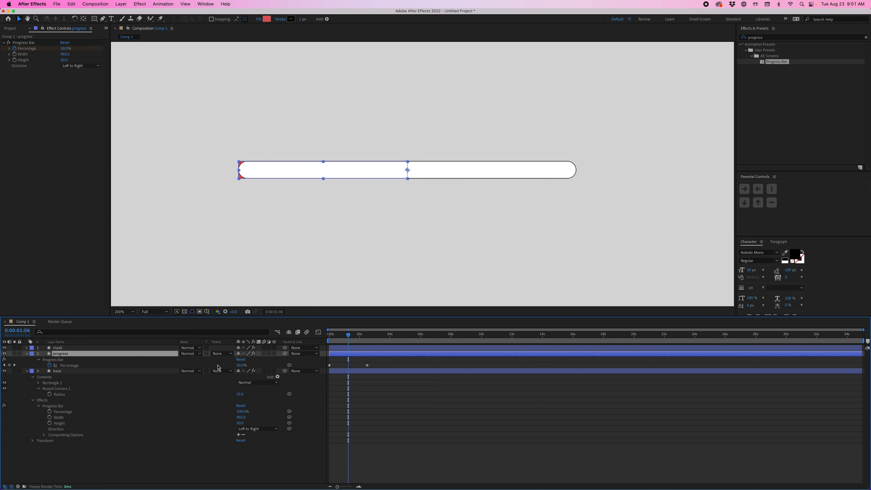
click(223, 354)
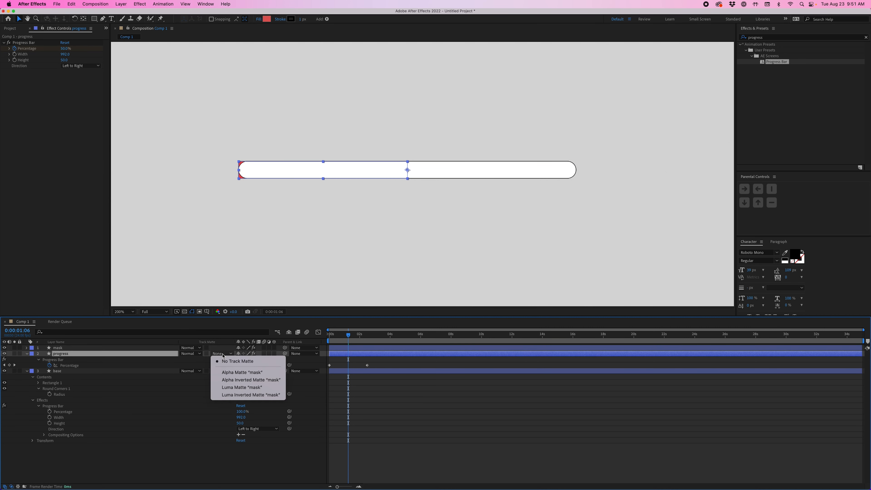
click(223, 355)
click(223, 355)
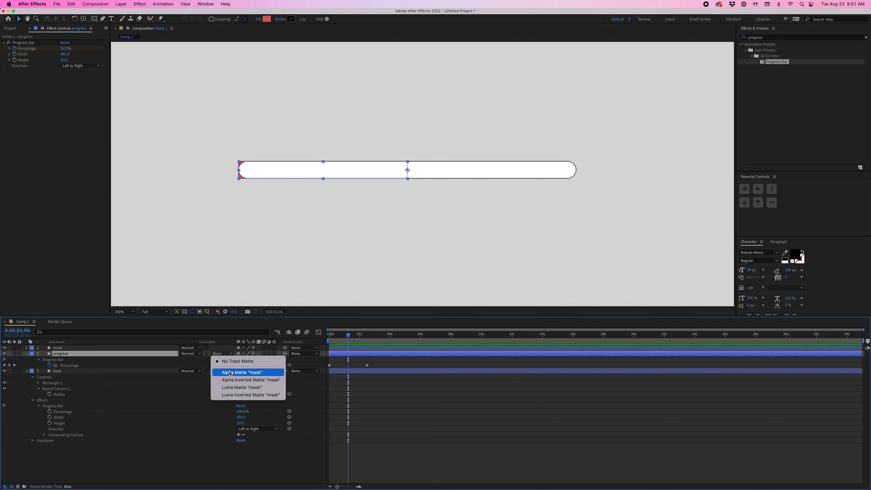
click(242, 372)
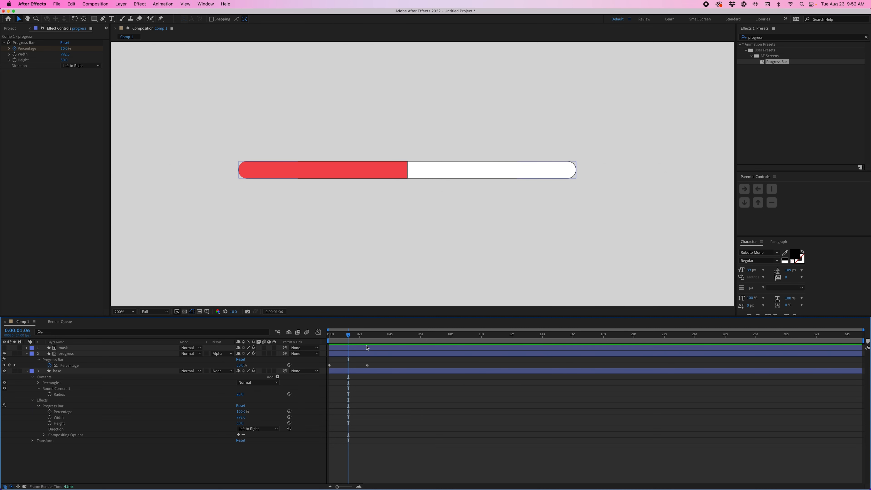
drag(358, 343, 362, 343)
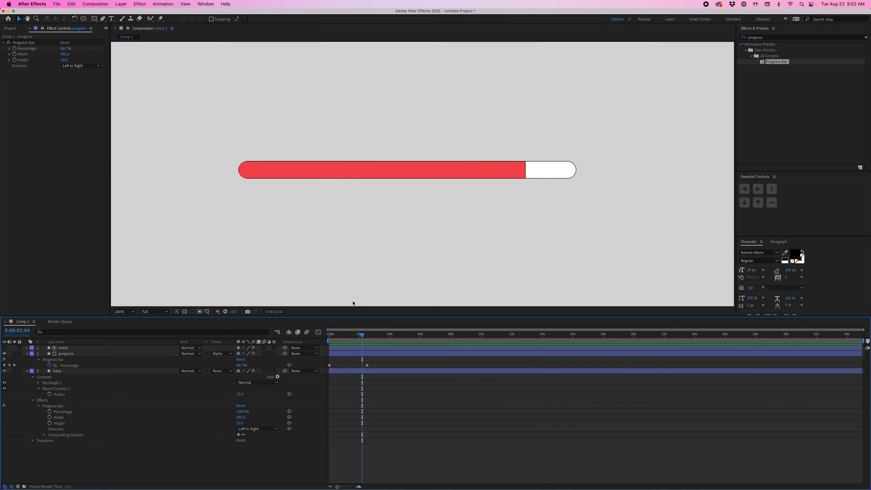
Step: Duplicate the base layer again, move the copy to the top of the layer stack, and name it stroke
scroll(238, 166, up, 3)
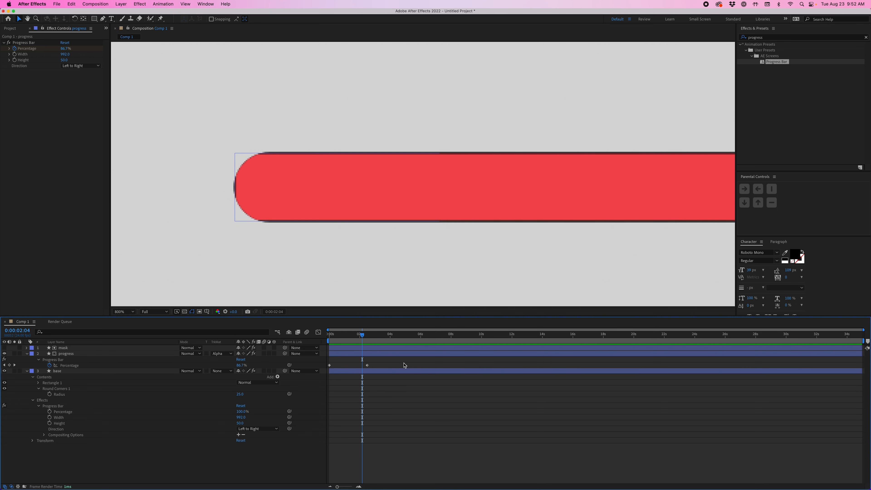
key(u)
click(53, 361)
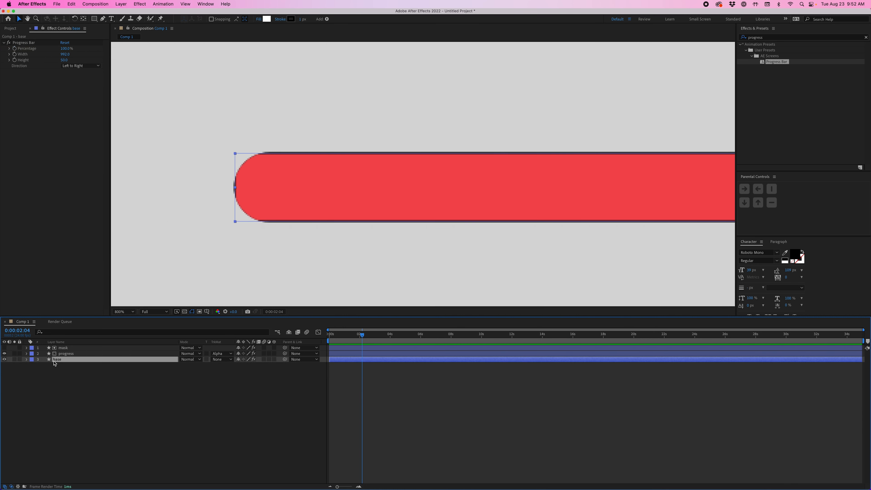
key(ctrl+d)
drag(59, 360, 64, 351)
key(Return)
text(strok)
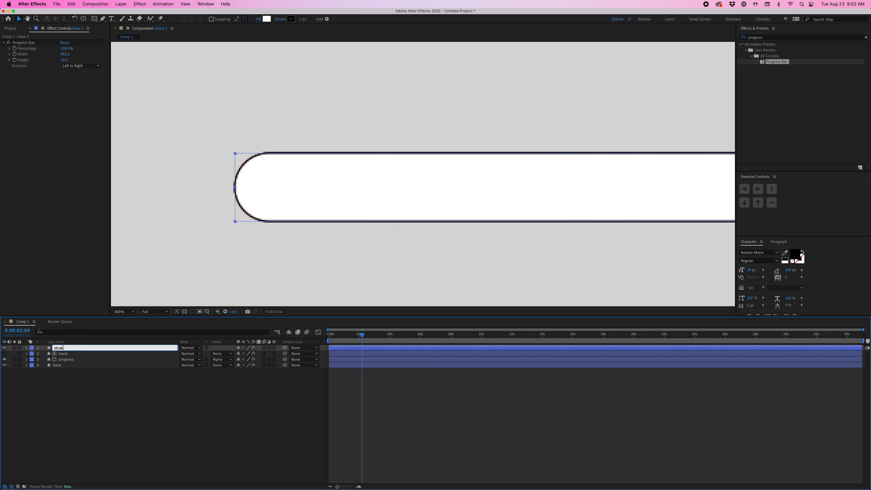
text(e)
key(Return)
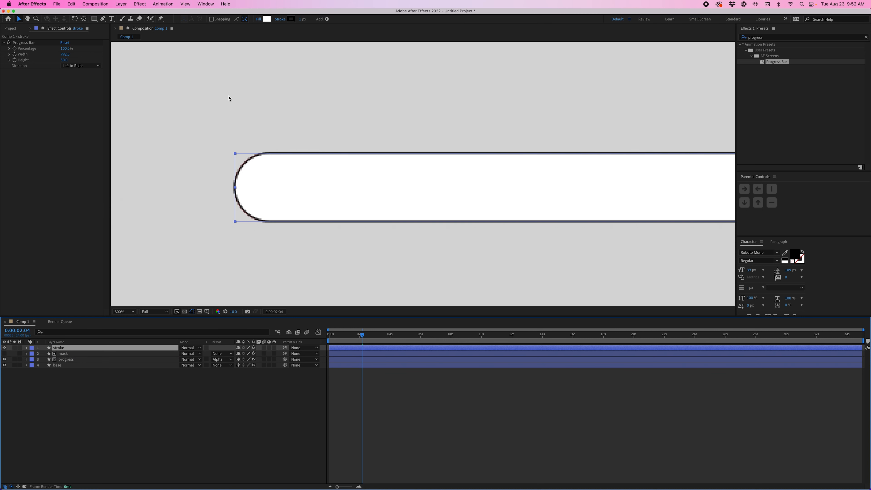
Step: Set the stroke layer's fill to none so that only its outline is drawn
click(258, 20)
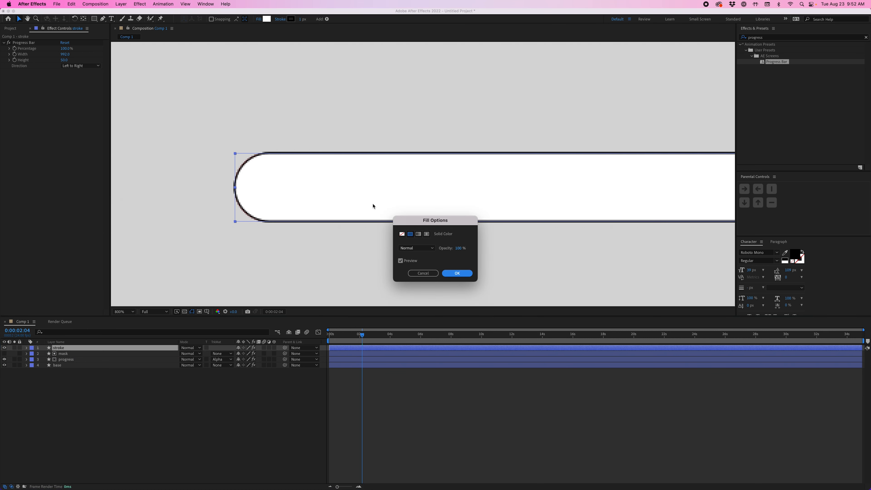
click(402, 233)
click(454, 273)
click(408, 391)
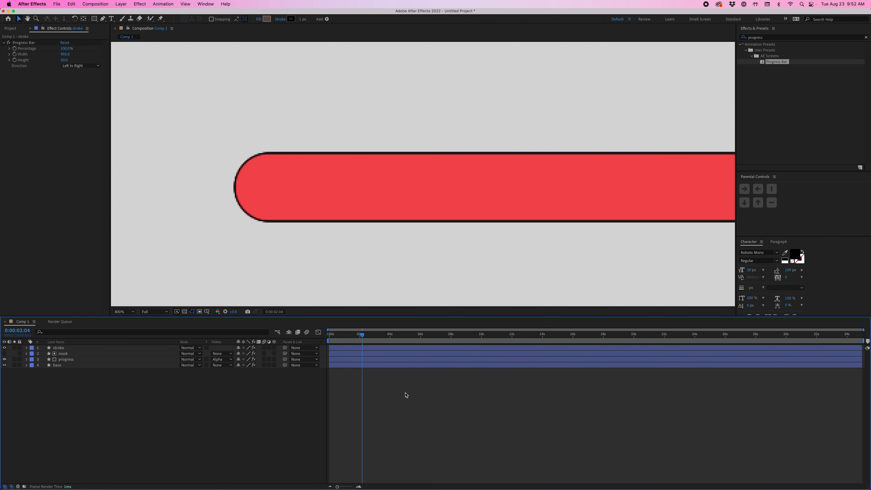
Step: Scrub to 0:00:00:08 and set the stroke width of both the stroke and progress layers to 5 px
drag(366, 336, 335, 336)
scroll(379, 195, down, 1)
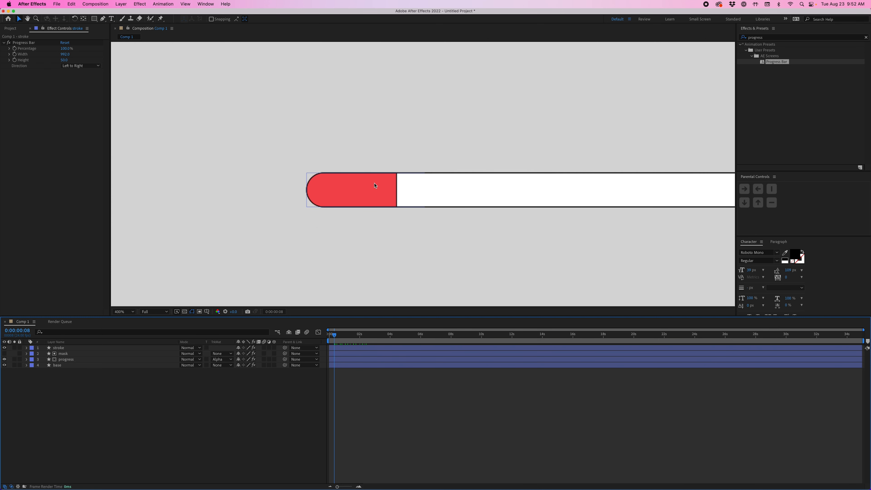
click(343, 349)
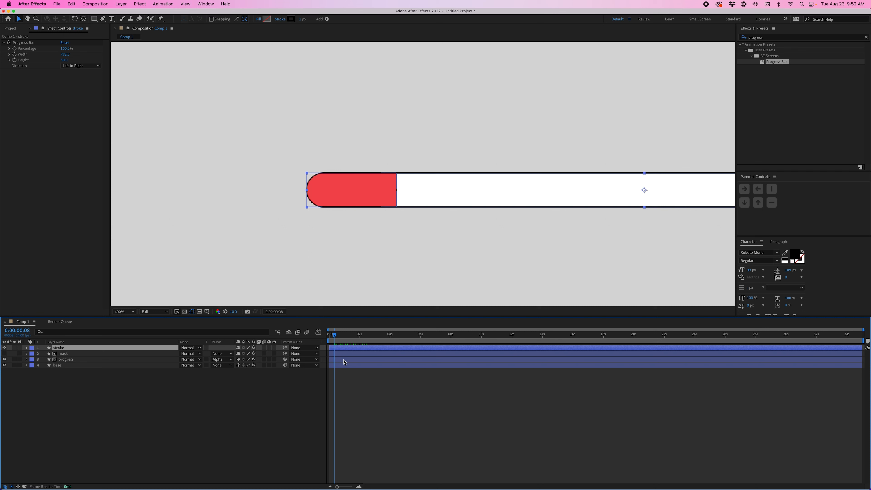
shift+click(344, 360)
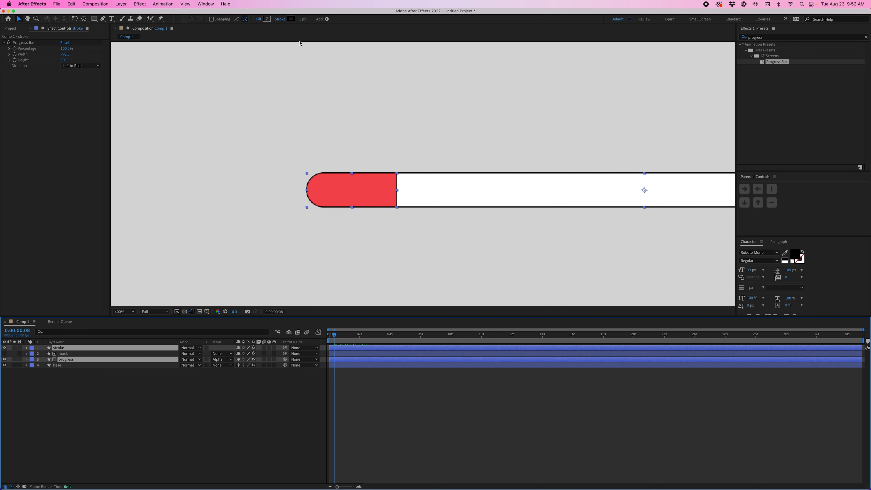
click(301, 19)
text(5)
key(Return)
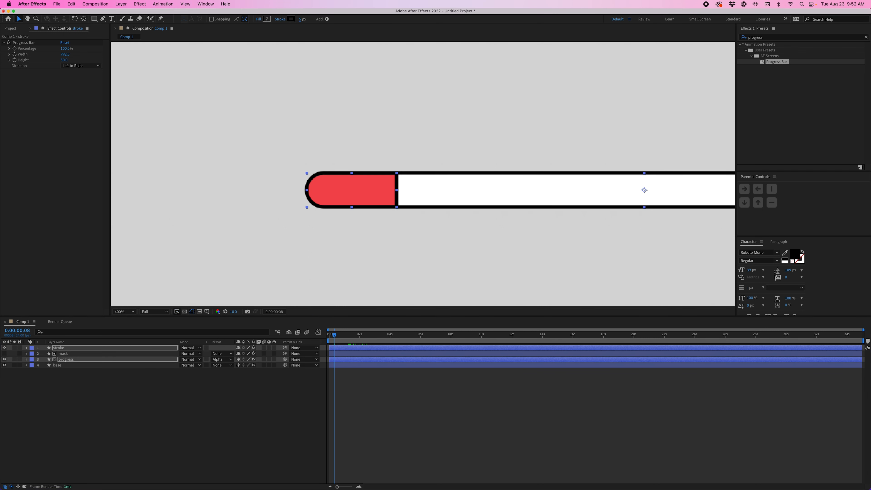
click(398, 377)
Step: Play the outlined bar's fill animation from the start and stop at 0:00:02:17 to view the whole composition
scroll(435, 243, down, 2)
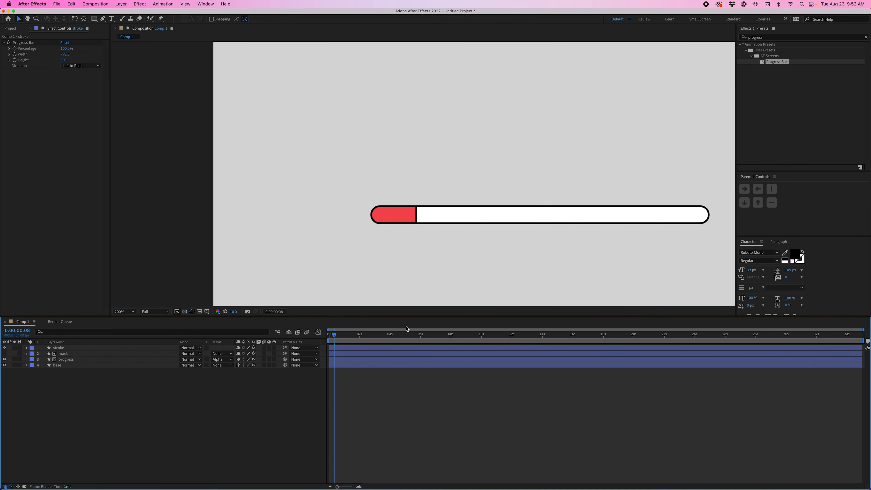
key(Home)
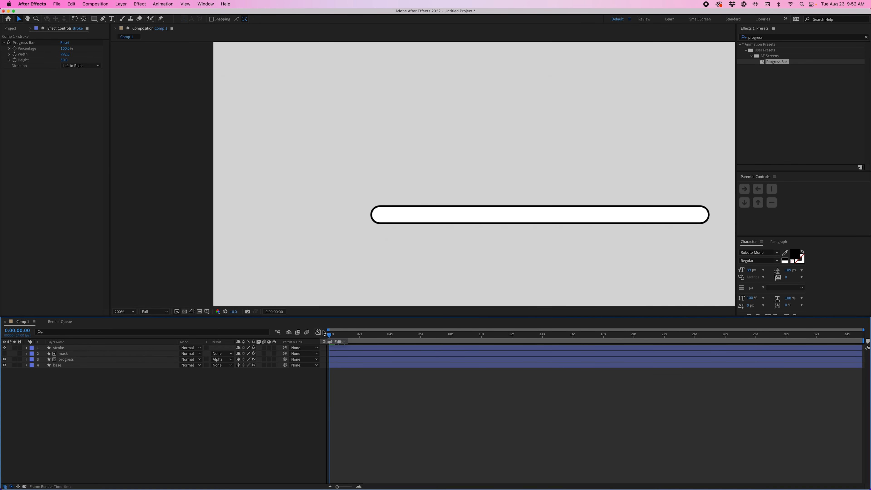
key(space)
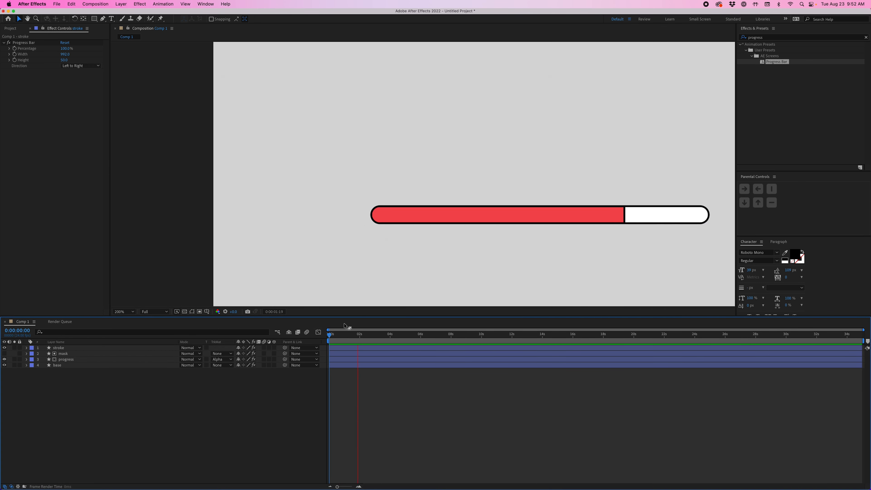
key(space)
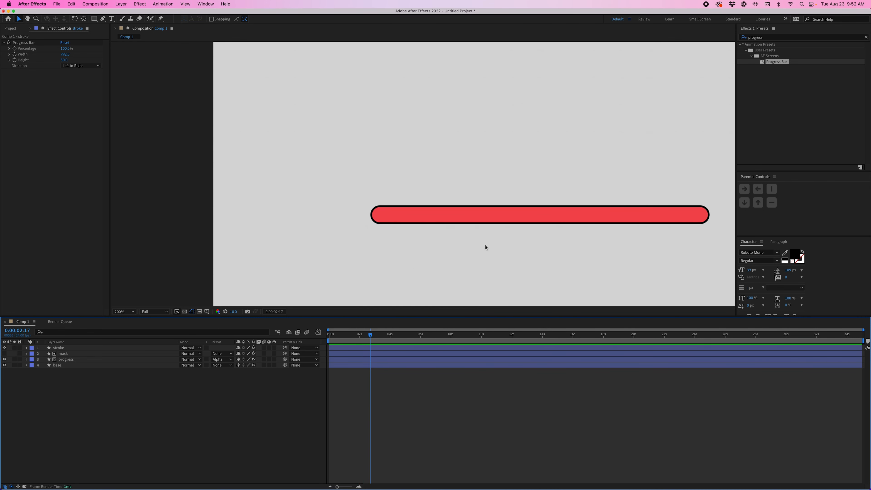
key(comma)
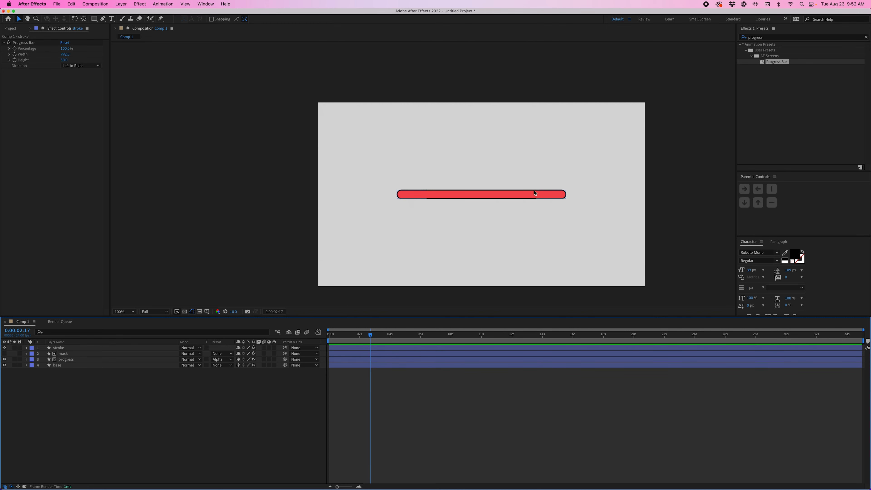
drag(534, 192, 458, 179)
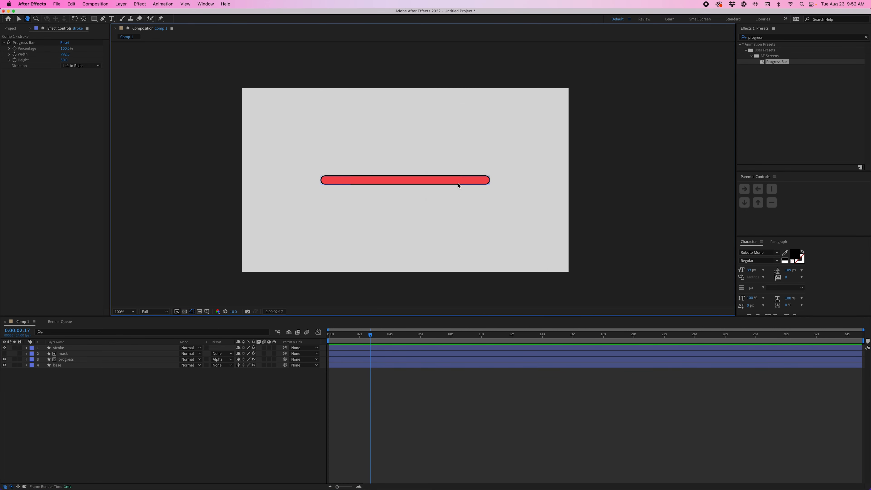
Step: With no layer selected, apply the Num preset to create a number text layer, and name it num
click(478, 421)
click(762, 38)
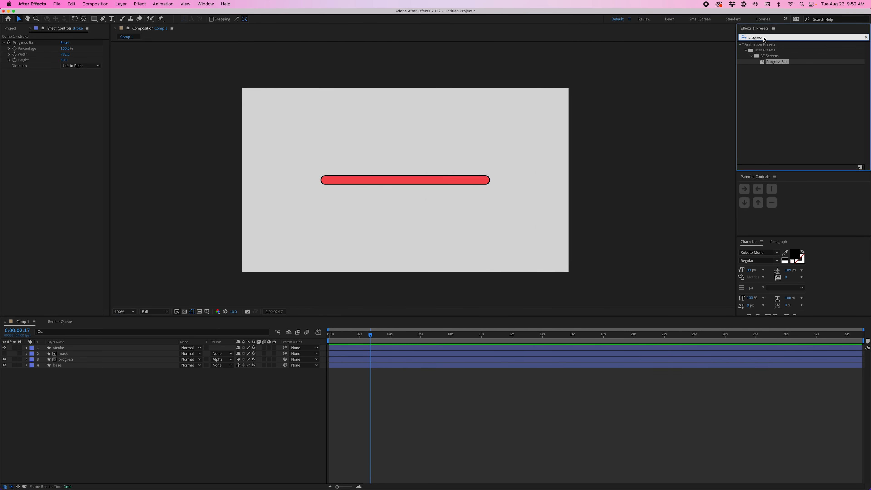
text(num)
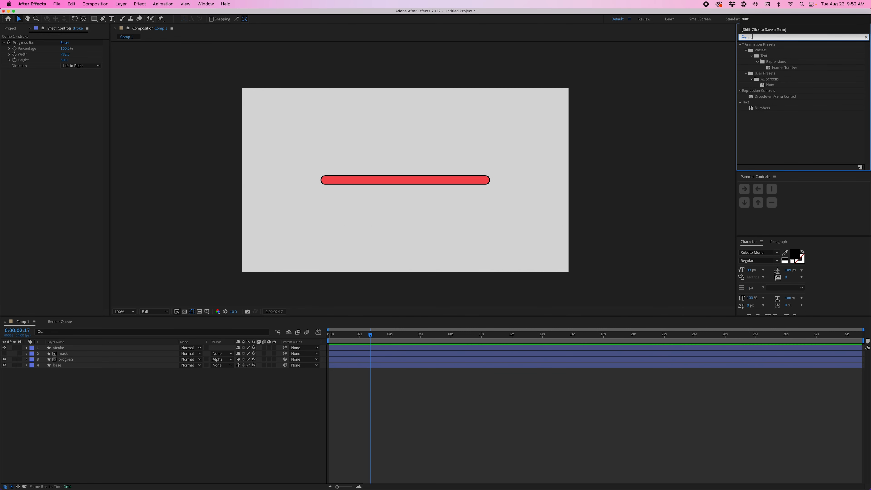
double_click(768, 85)
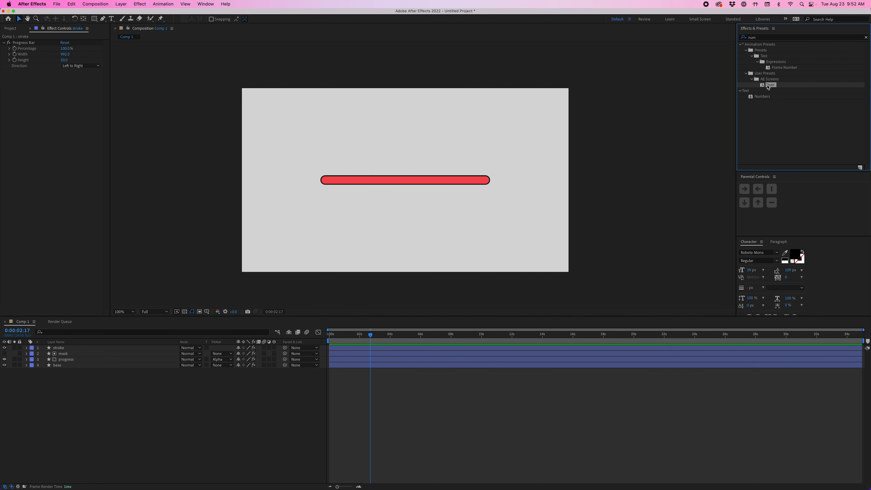
click(127, 348)
key(Return)
text(num)
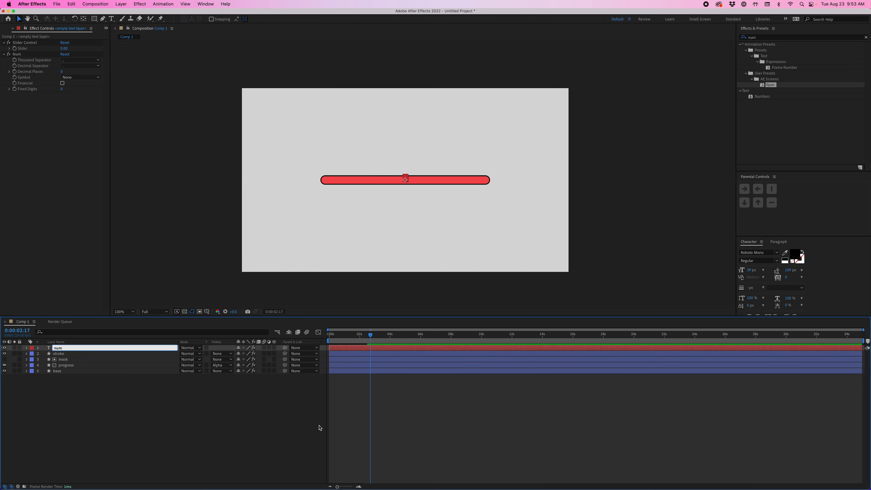
key(Return)
Step: Move the num text straight up so it sits centered just above the progress bar
scroll(415, 205, up, 1)
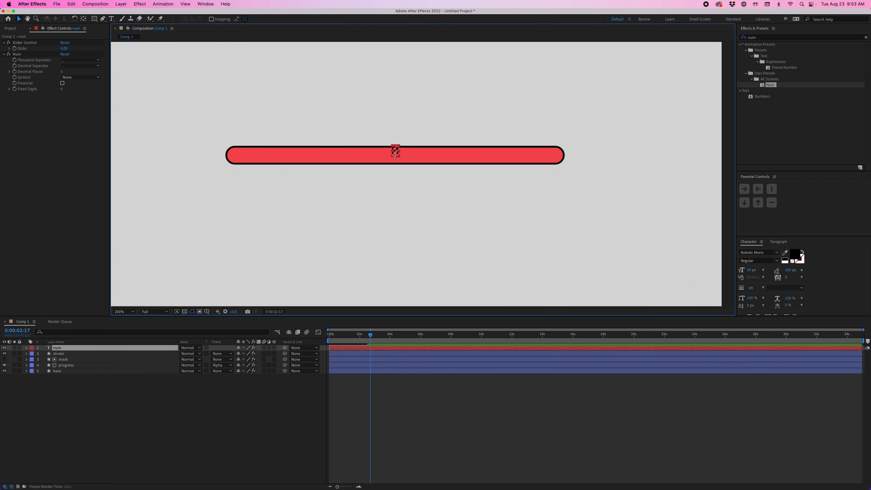
drag(396, 148, 396, 128)
click(372, 255)
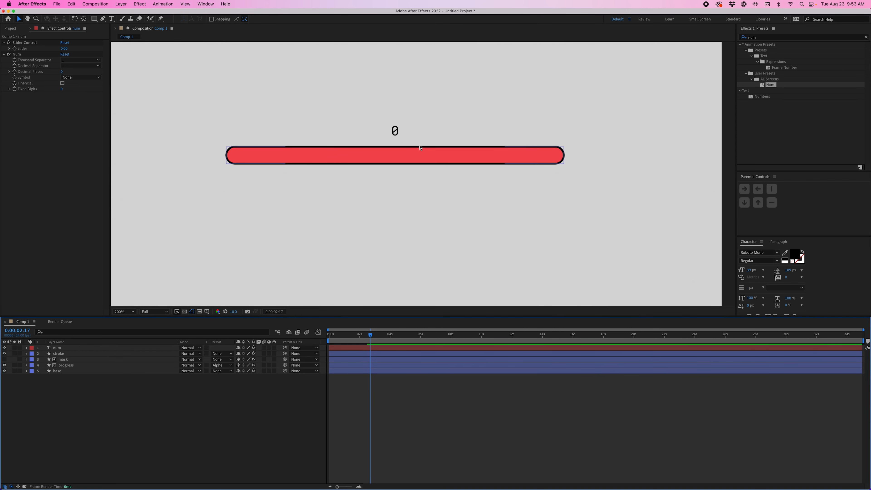
Step: Try out the num layer's counter by raising its Slider Control to 11.80
key(super+t)
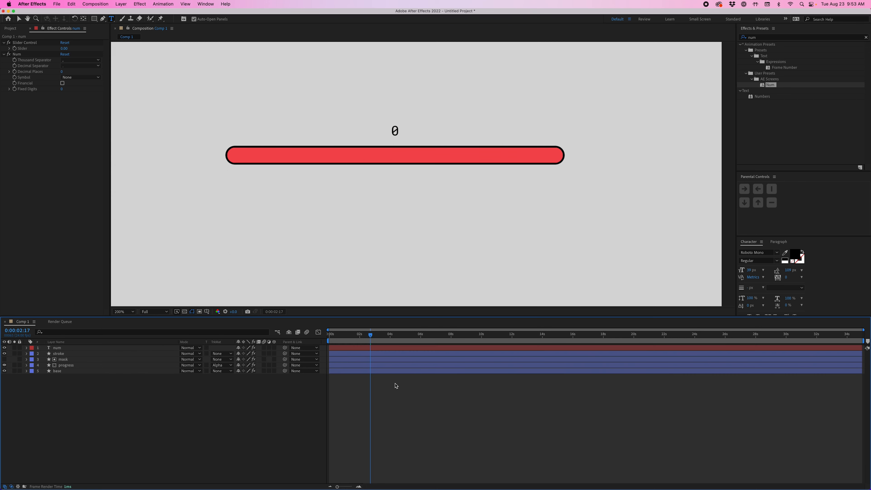
click(376, 347)
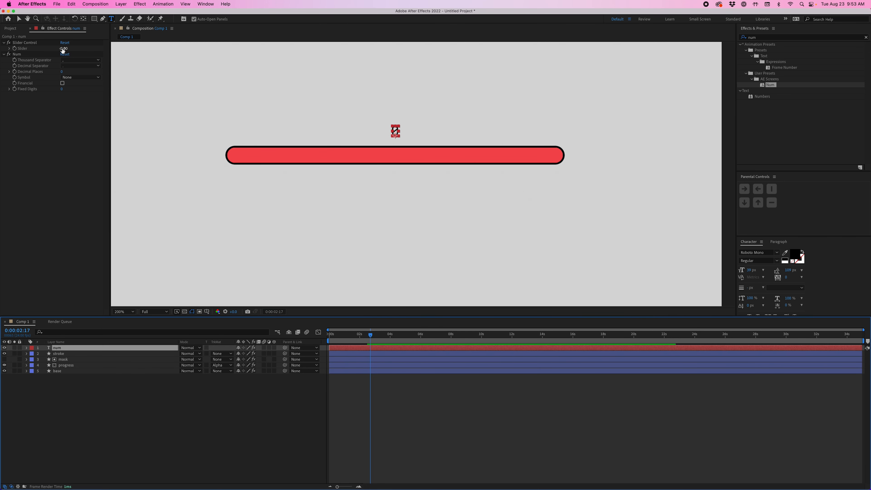
drag(62, 50, 110, 50)
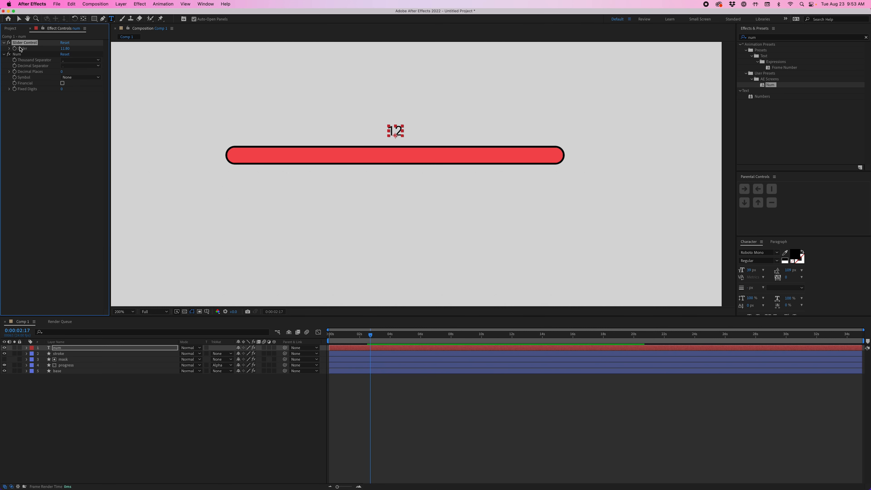
Step: Link the num layer's Slider to the progress layer's Progress Bar Percentage property with a pick-whipped expression
click(87, 366)
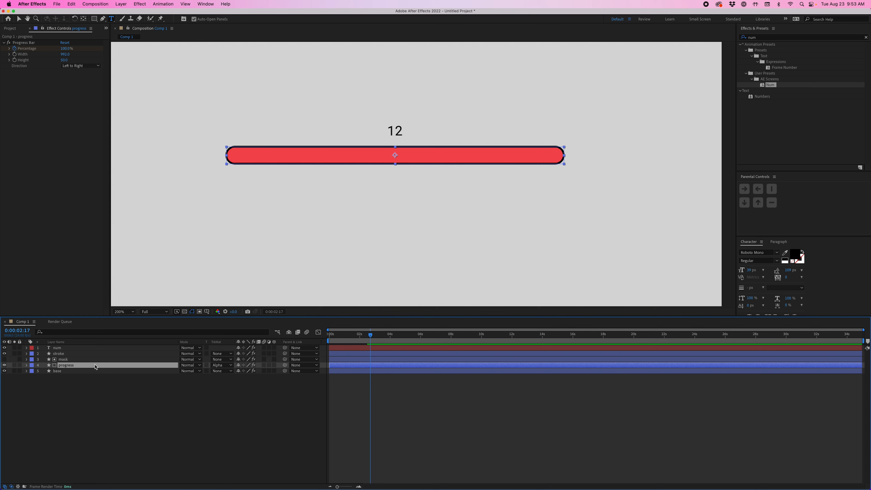
key(u)
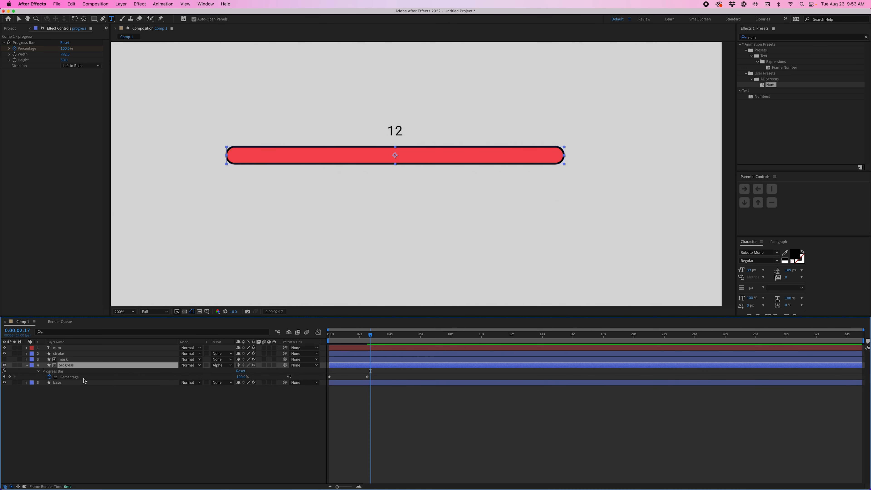
click(88, 408)
click(80, 350)
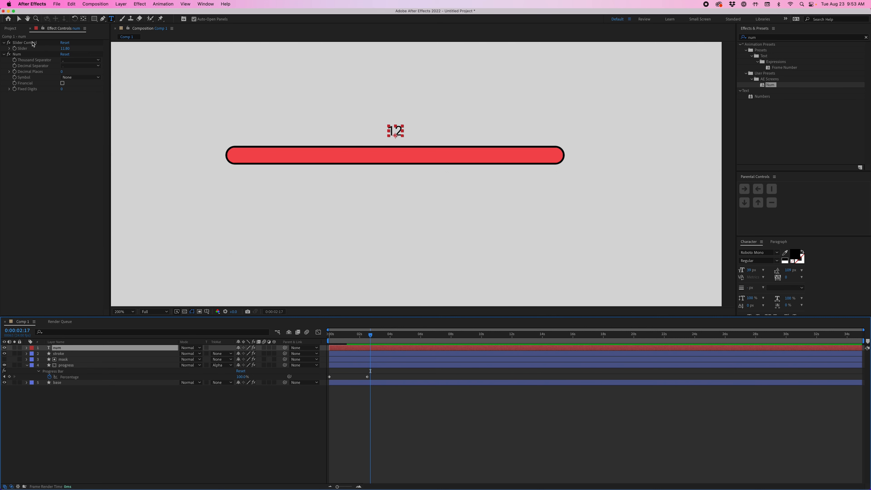
alt+click(15, 49)
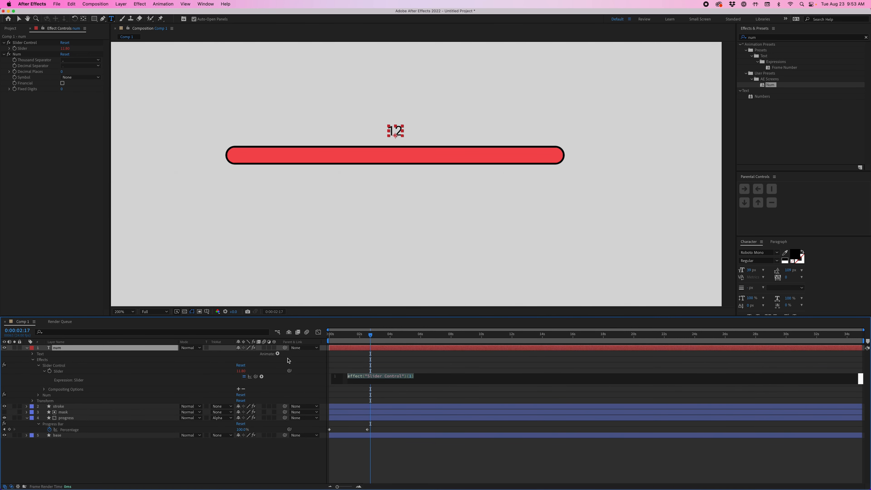
drag(255, 376, 126, 429)
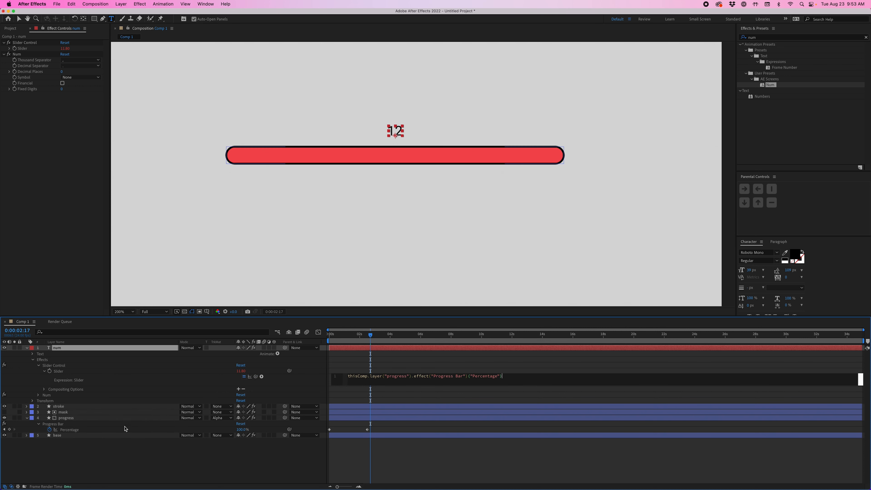
click(92, 429)
Step: Scrub to 0:00:01:01 to check the linked counter and set the num layer's Symbol option to %
drag(370, 335, 344, 337)
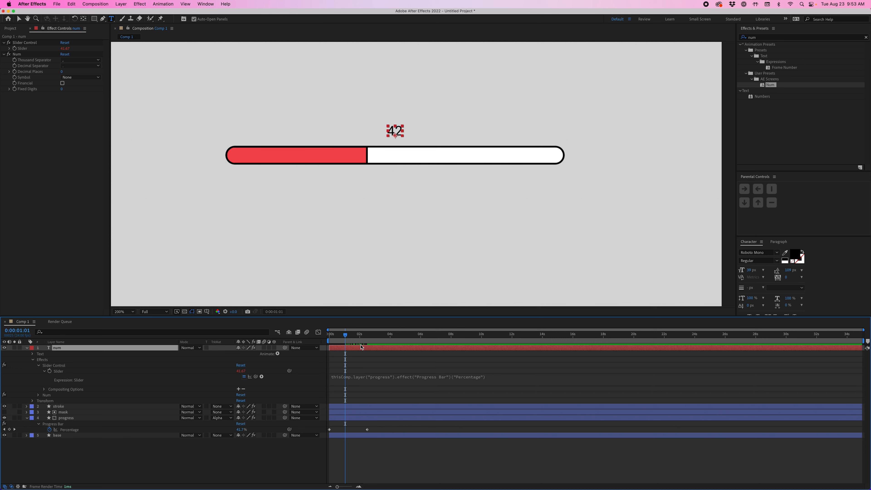
click(358, 351)
click(358, 347)
click(68, 78)
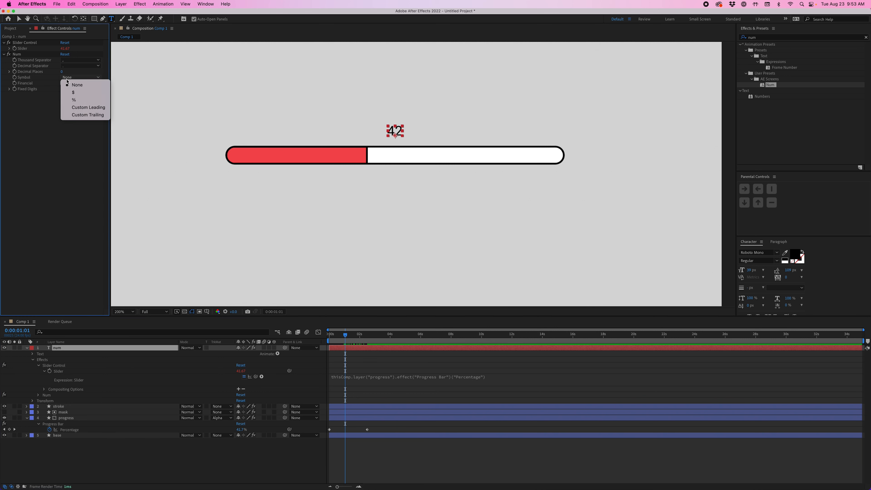
click(76, 100)
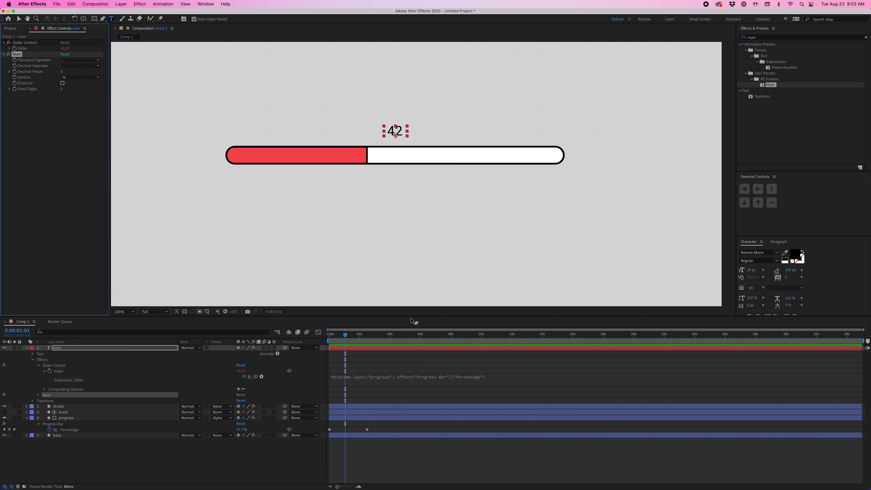
Step: Deselect the layers, play the percentage counter and bar fill from the start, and stop at 0:00:02:19
click(361, 353)
drag(346, 336, 329, 343)
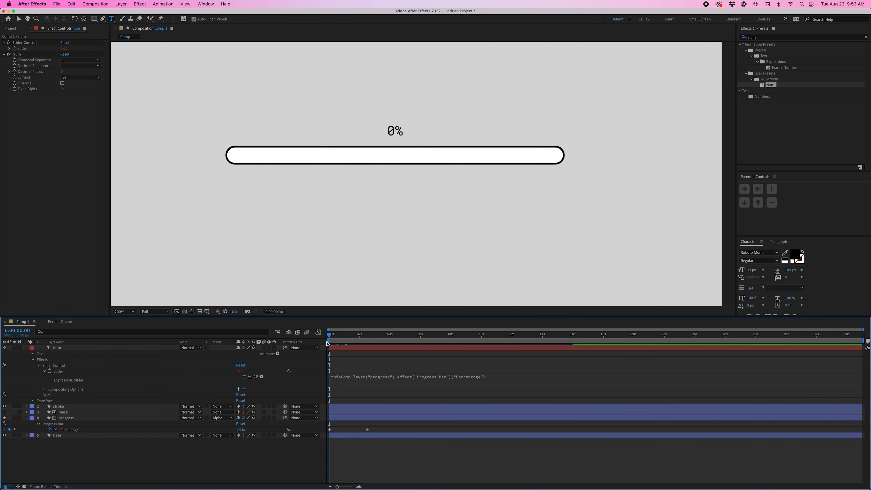
key(space)
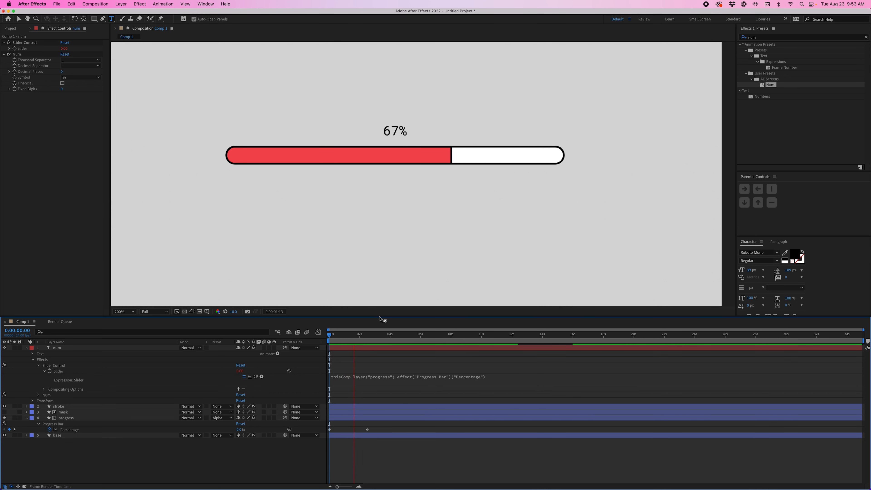
key(space)
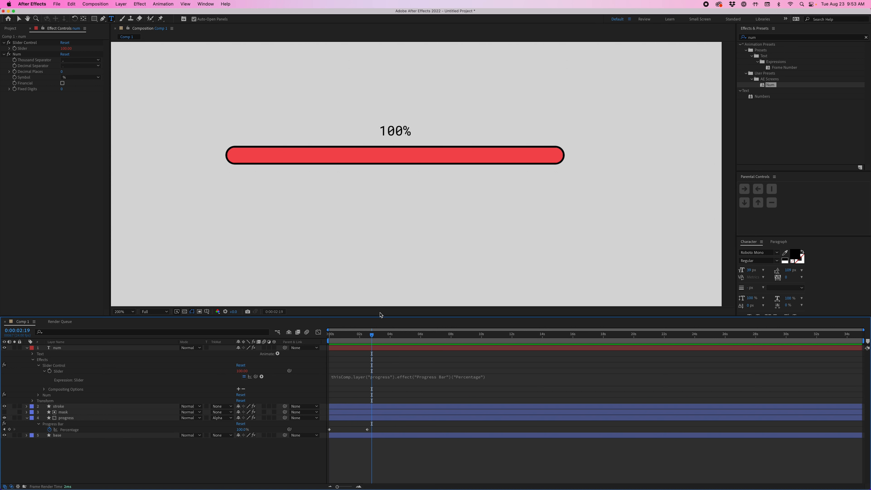
Step: Move to 0:00:03:20, collapse the layers' revealed properties, and parent the num layer to the progress layer
mouse_move(372, 336)
mouse_down()
mouse_move(354, 336)
mouse_move(387, 335)
mouse_up()
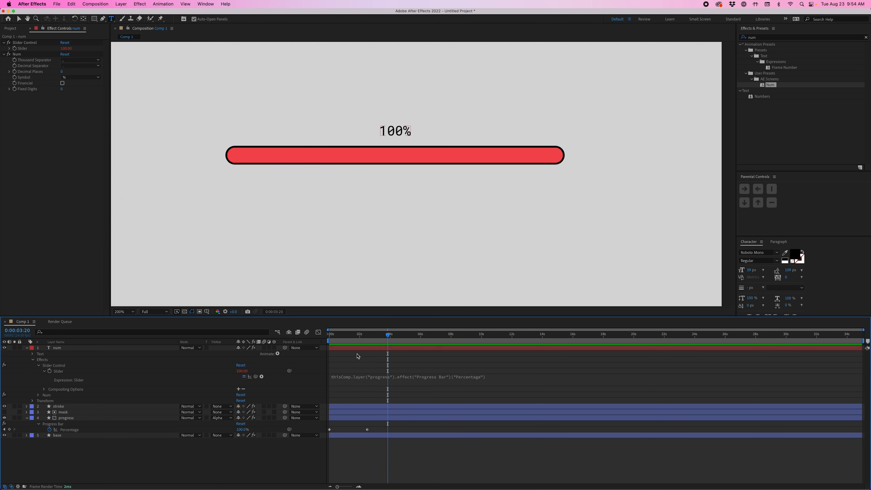
key(u)
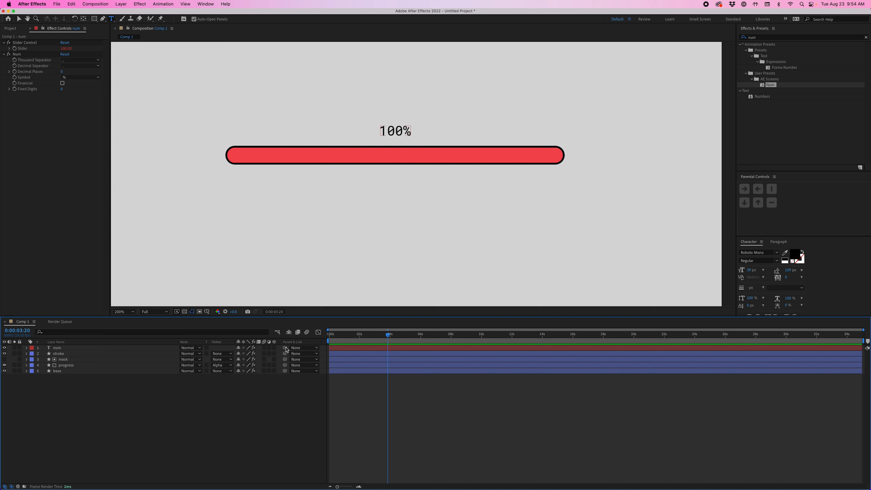
drag(287, 349, 177, 366)
Step: Scrub between 0:00:00:15 and 0:00:01:15 to examine how the parented number and the progress layer's anchor behave during the fill
drag(372, 339, 354, 341)
click(117, 365)
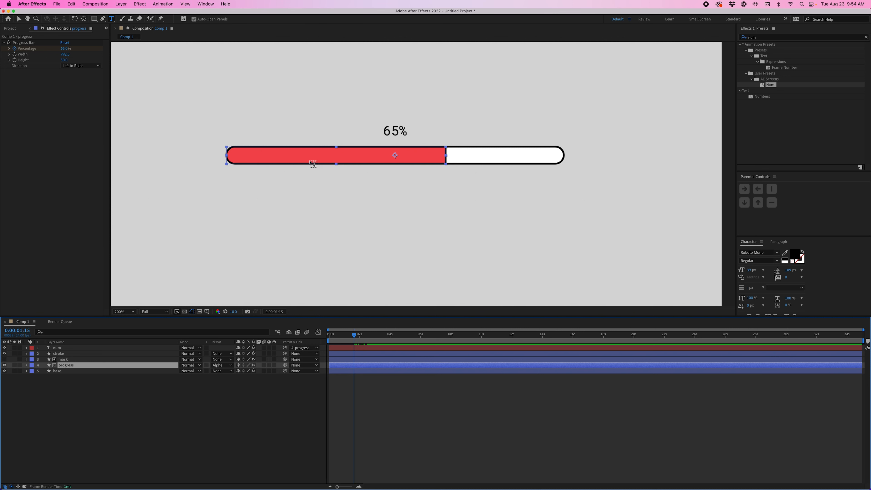
drag(346, 334, 339, 336)
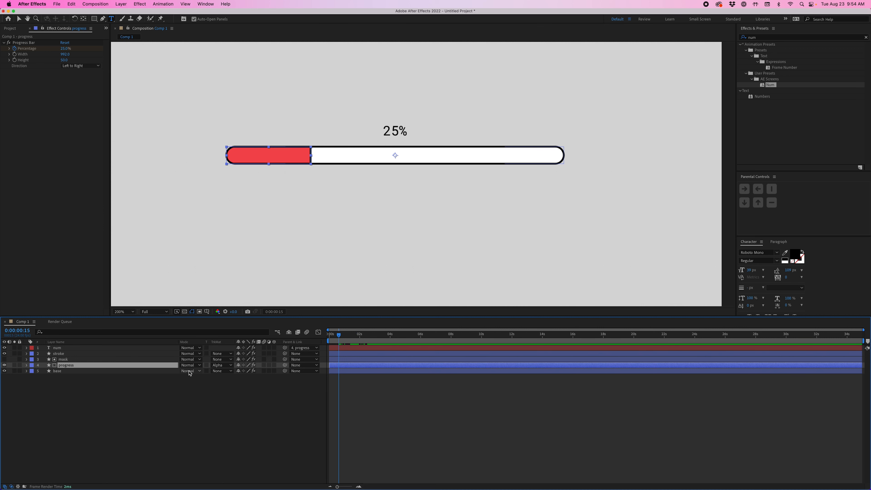
key(v)
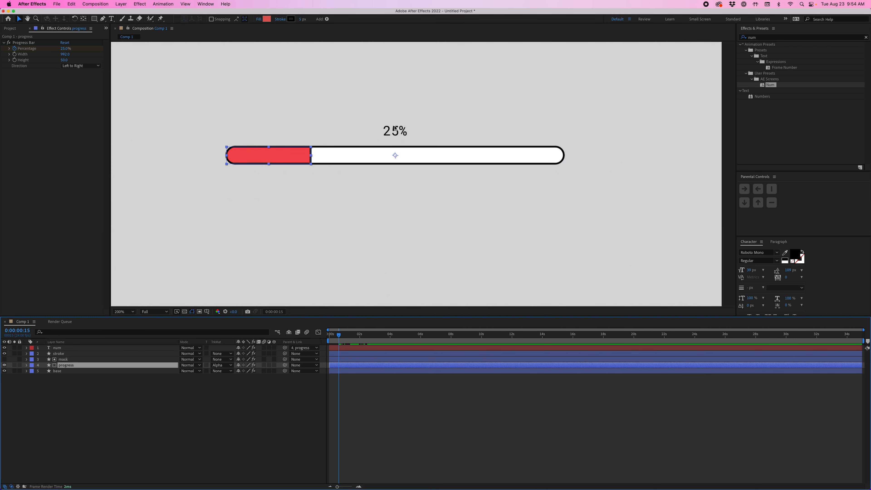
drag(339, 337, 351, 340)
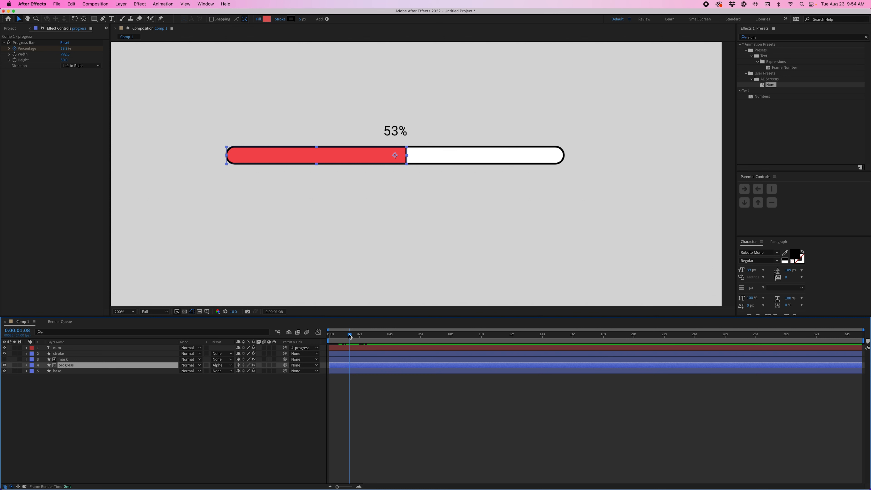
Step: At 0:00:03:14, attach the num layer to the horizontal center of the progress layer with Parental Controls
drag(349, 336, 383, 339)
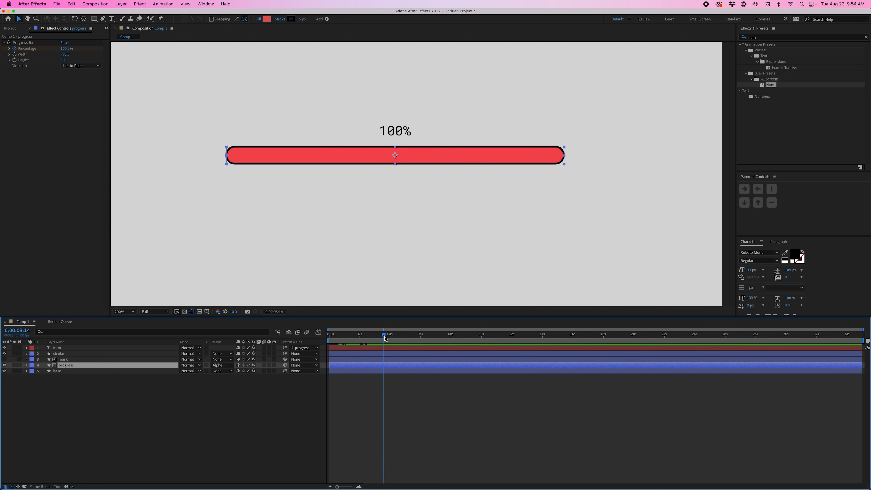
click(390, 349)
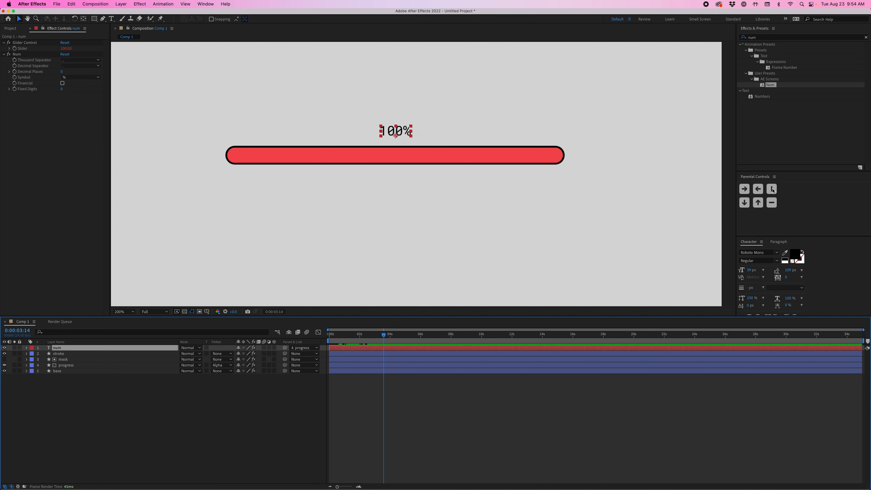
click(772, 189)
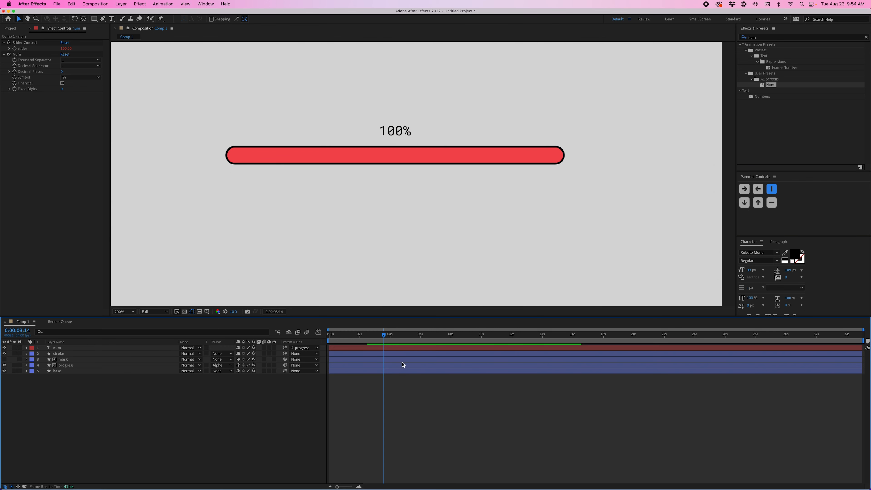
Step: Check the moving percentage label at 0:00:00:23, and play the animation from the start until 0:00:02:17
drag(380, 336, 345, 343)
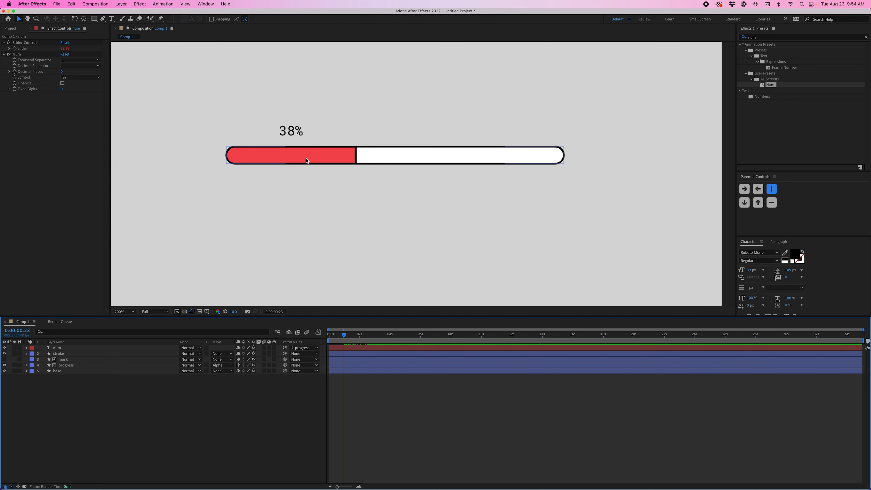
drag(344, 340, 326, 338)
key(space)
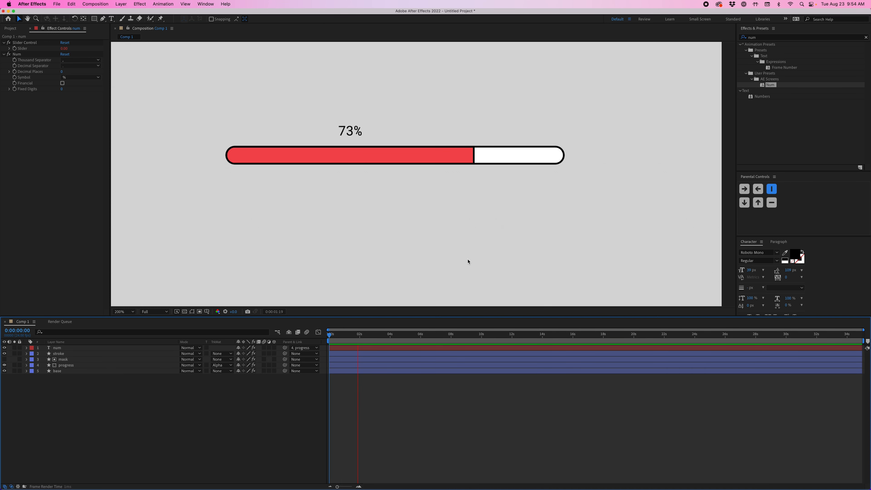
key(space)
Step: Replay the fill animation from the start with the whole composition in view and stop at 0:00:00:23
scroll(513, 182, down, 1)
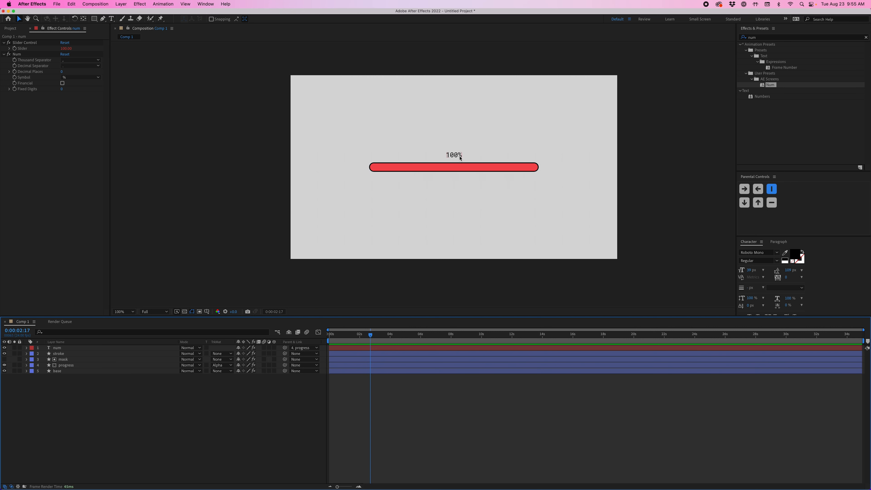
drag(364, 335, 328, 335)
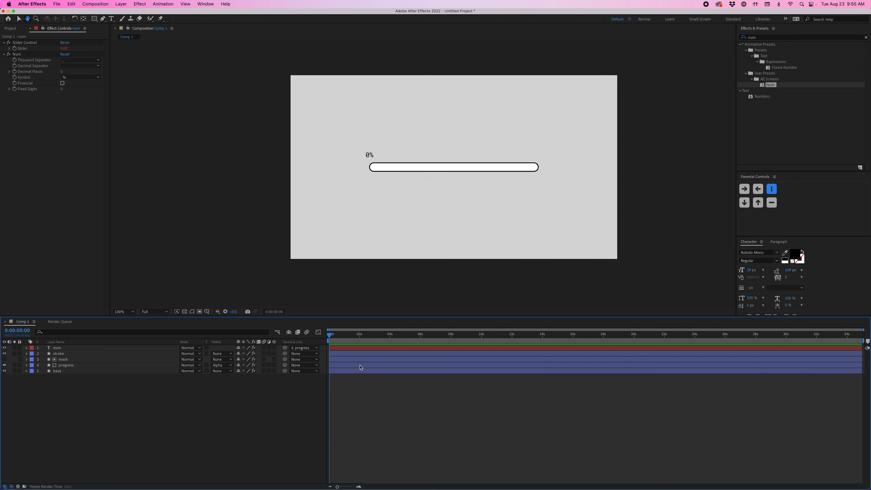
key(space)
key(space)
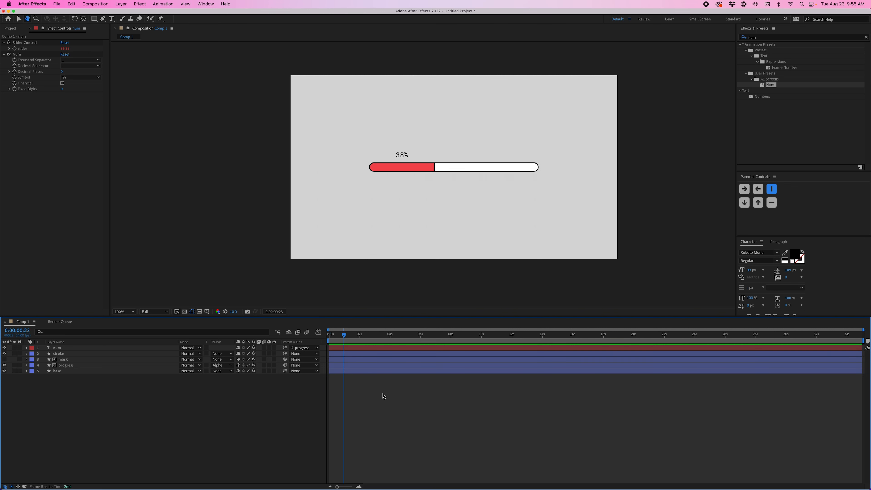
Step: Reveal the progress layer's Percentage keyframes, deselect everything, and play the animation again, stopping at 0:00:03:10
key(u)
click(96, 377)
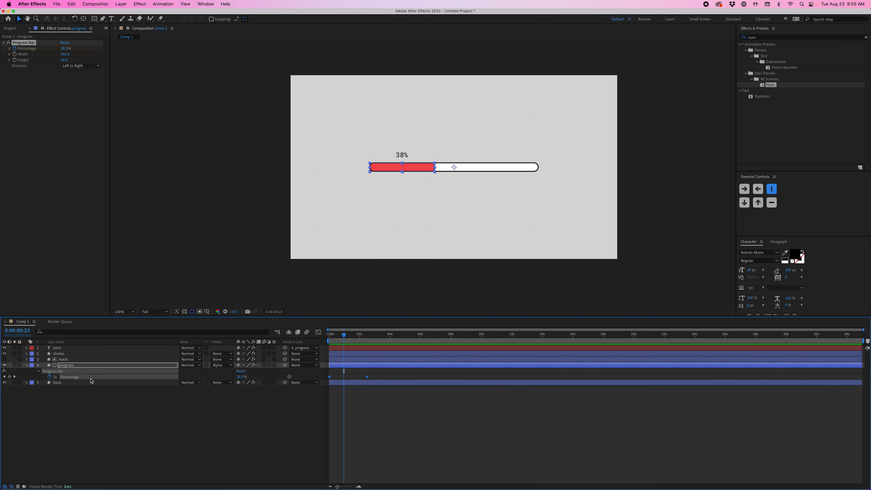
click(395, 407)
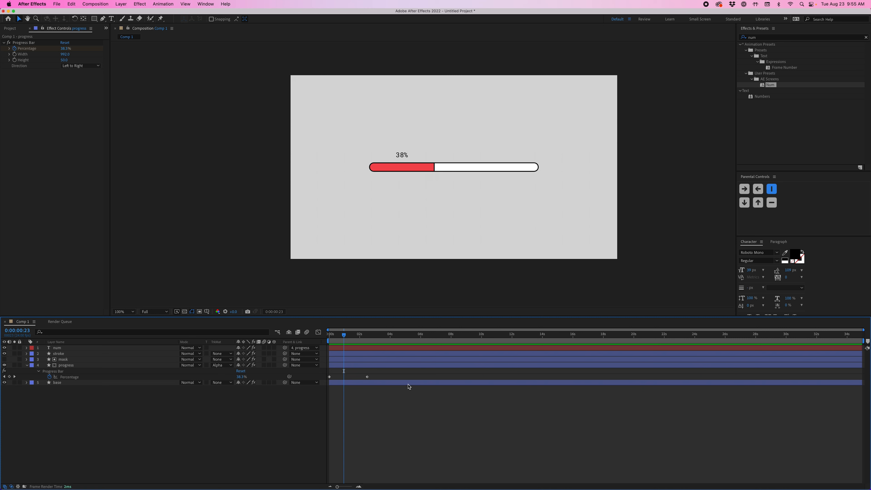
key(space)
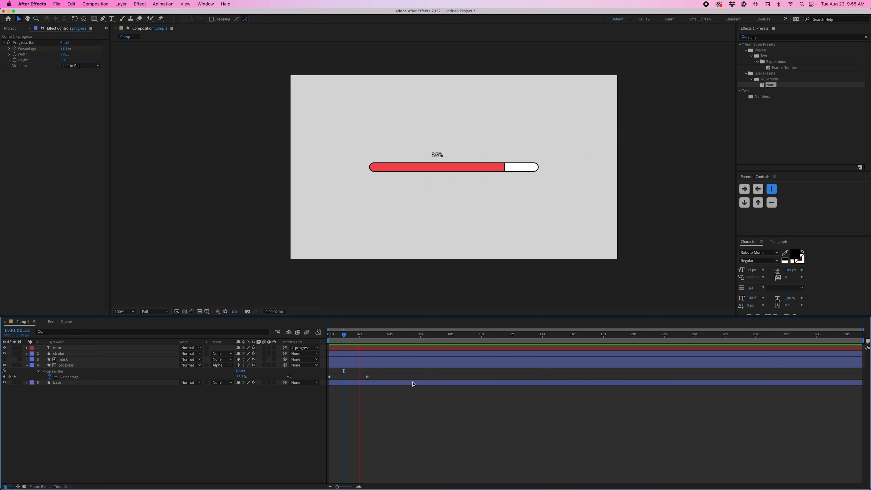
key(space)
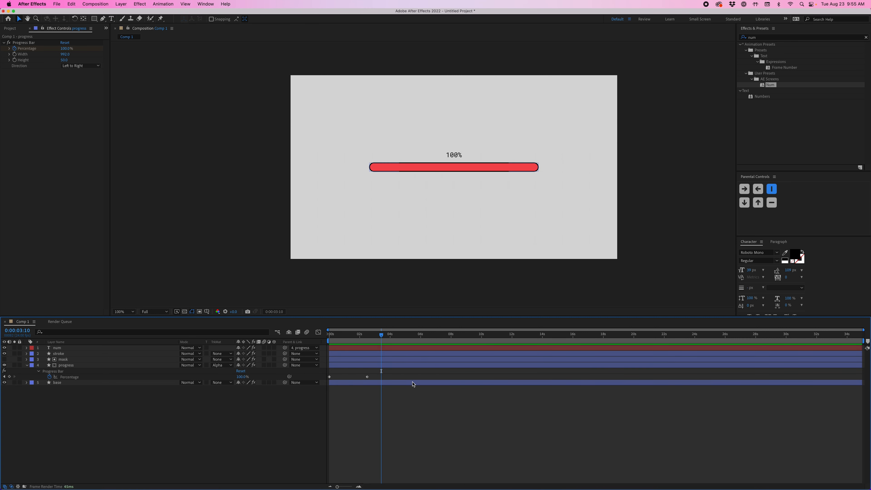